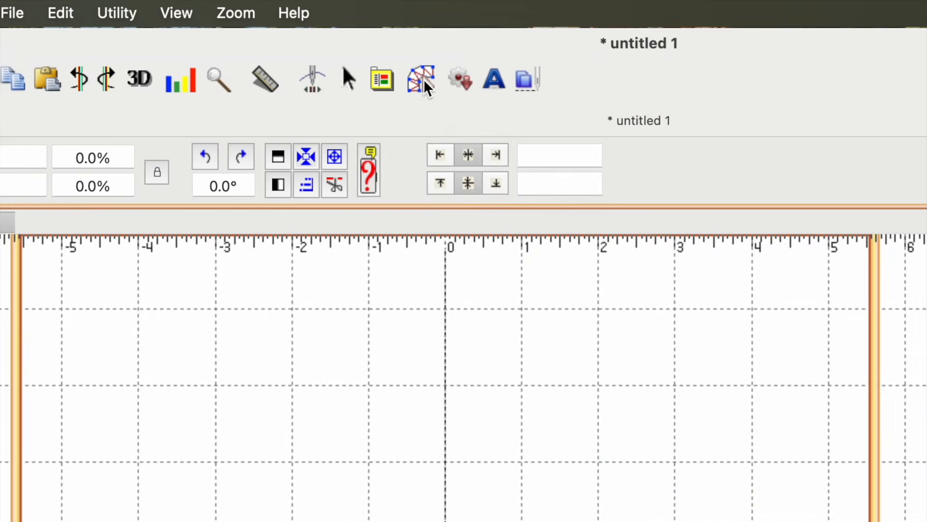
# Switch to Create mode and draw a circle about 3 3/8 inches in diameter near the hoop's centre
pyautogui.click(342, 43)
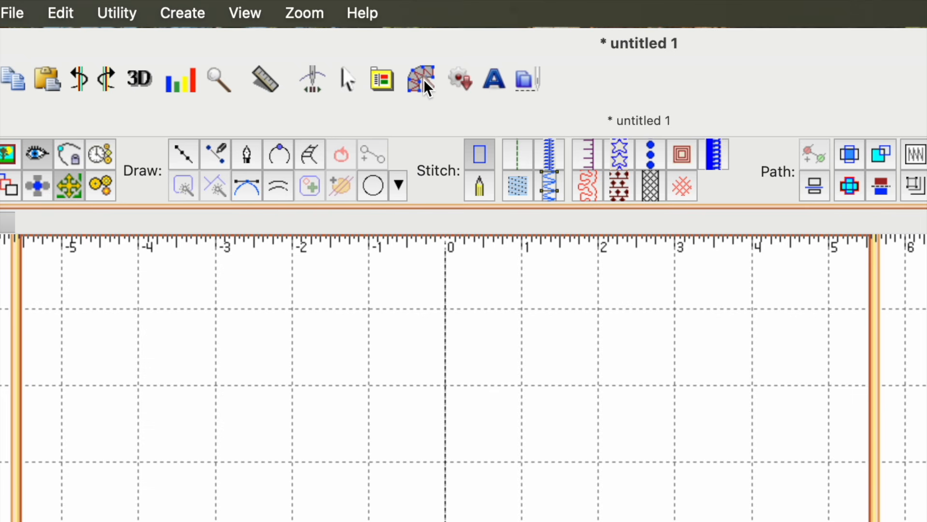
pyautogui.click(399, 185)
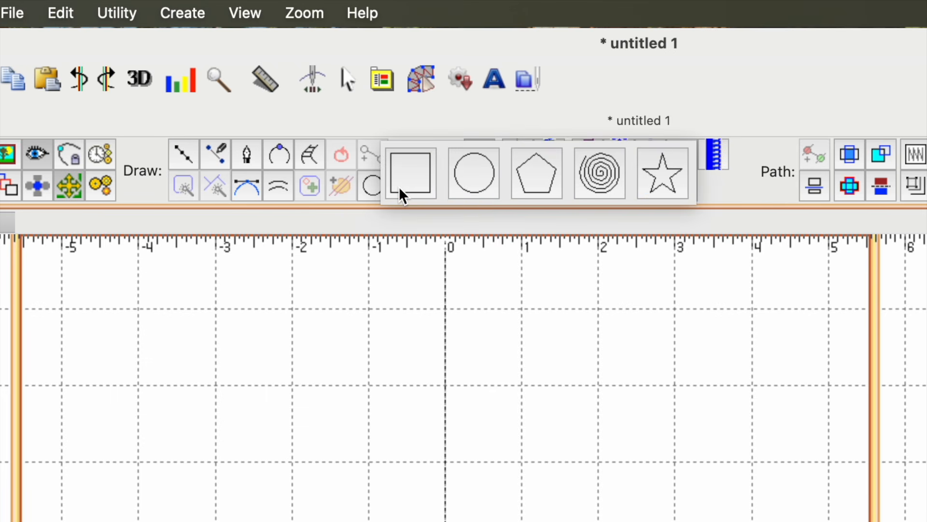
pyautogui.click(488, 187)
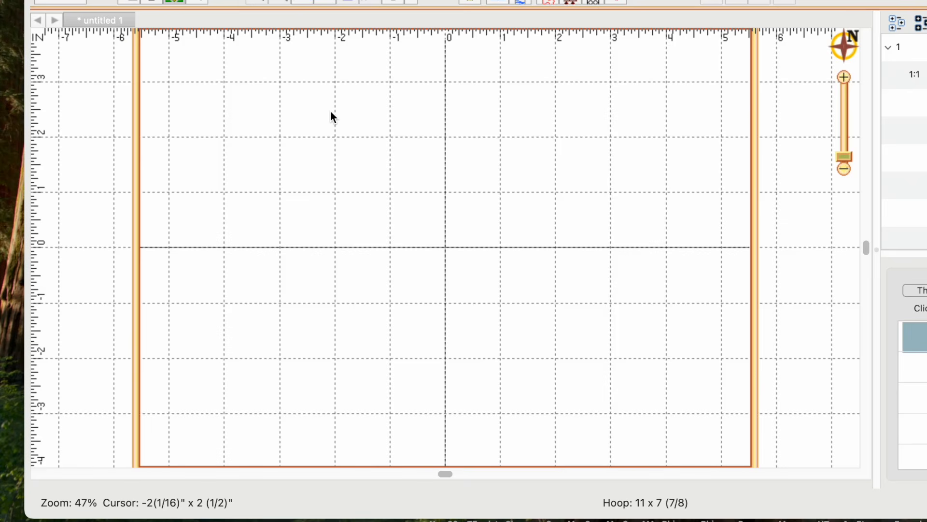
pyautogui.moveTo(331, 113); pyautogui.dragTo(547, 301)
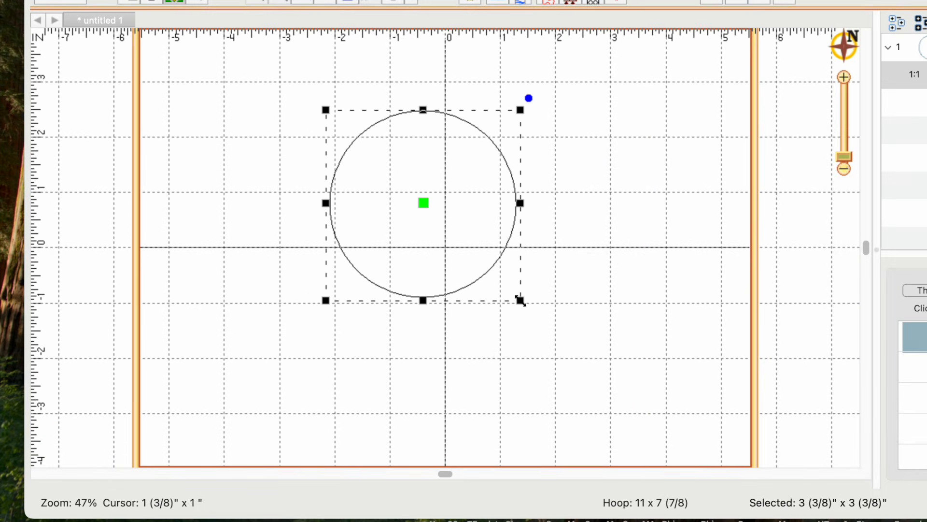
# Enlarge the circle to about 3 3/4 inches and centre it in the hoop
pyautogui.moveTo(520, 300); pyautogui.dragTo(542, 312)
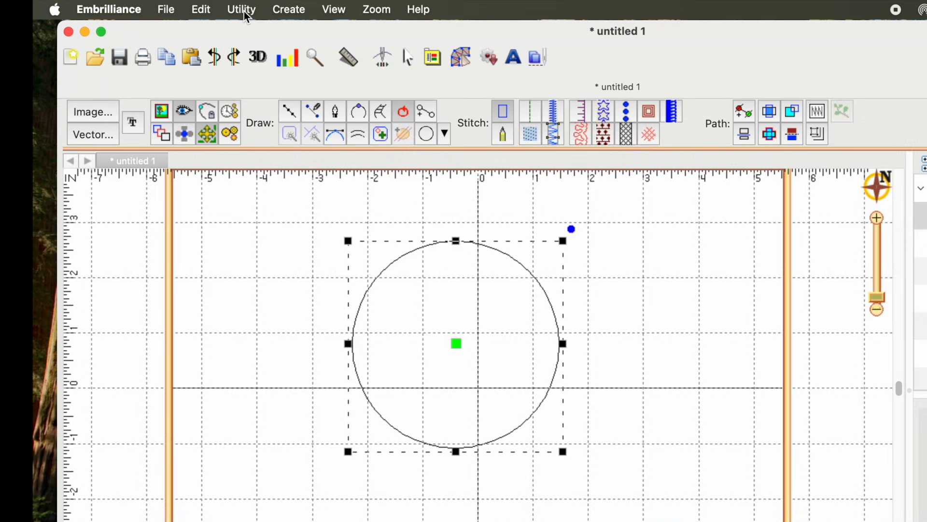
pyautogui.click(246, 10)
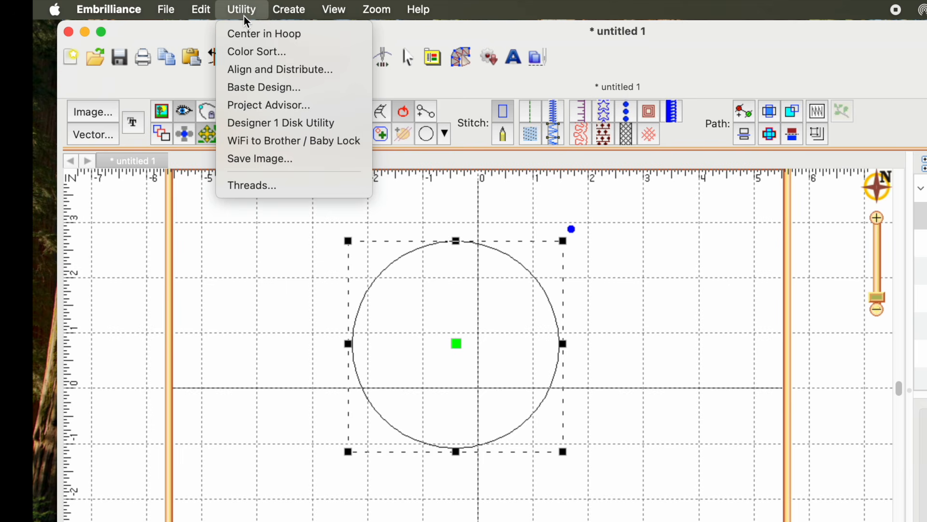
pyautogui.click(245, 33)
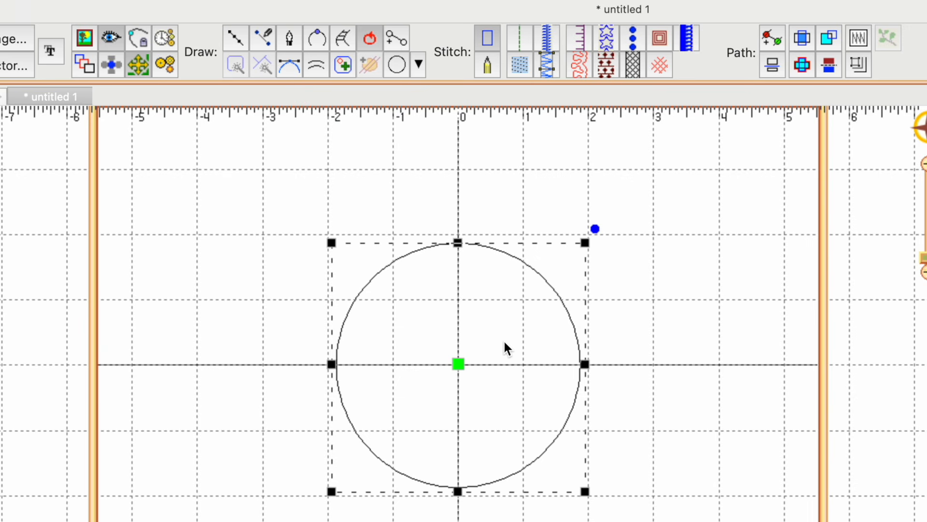
# Convert the circle to a run stitch and set its type to Single
pyautogui.click(517, 36)
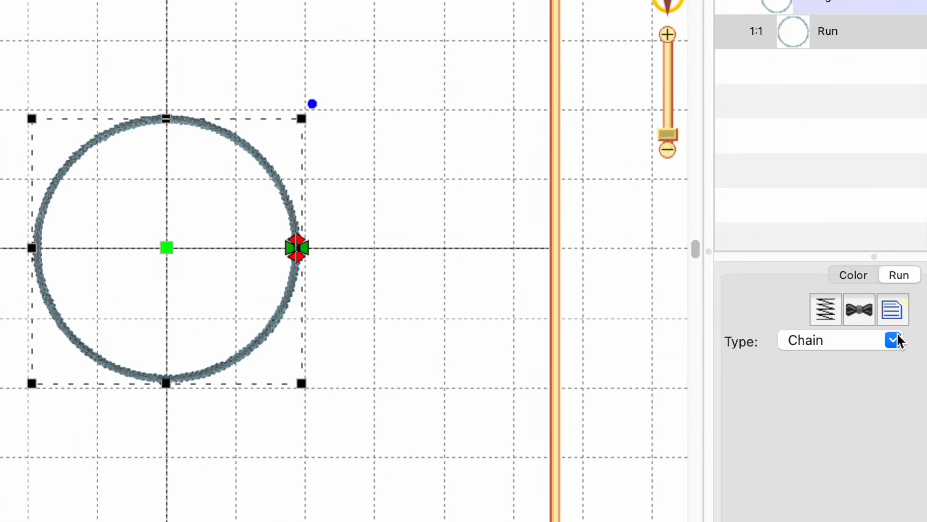
pyautogui.click(894, 341)
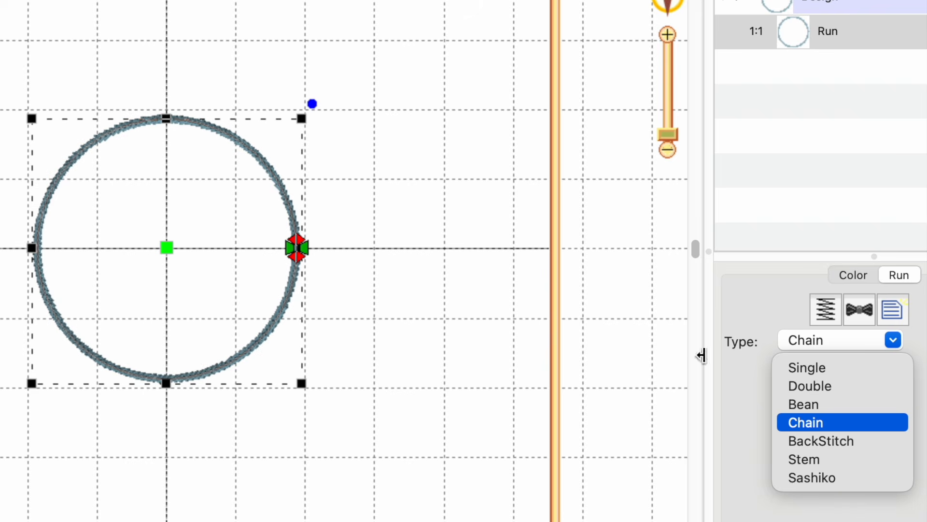
pyautogui.click(814, 367)
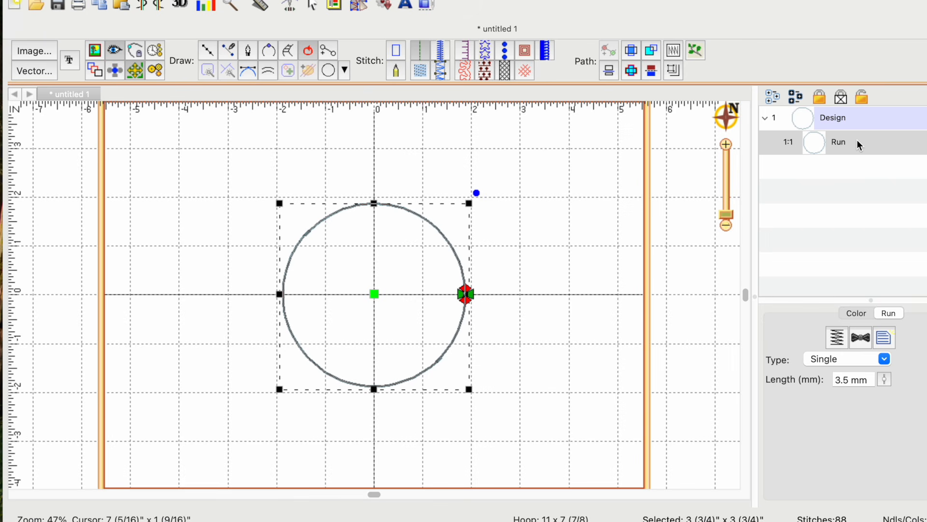
# Paste a copy of the circle run and set the copy's thread colour to Madeira Poly 1694 Caribbean Blue
pyautogui.press('super+v')
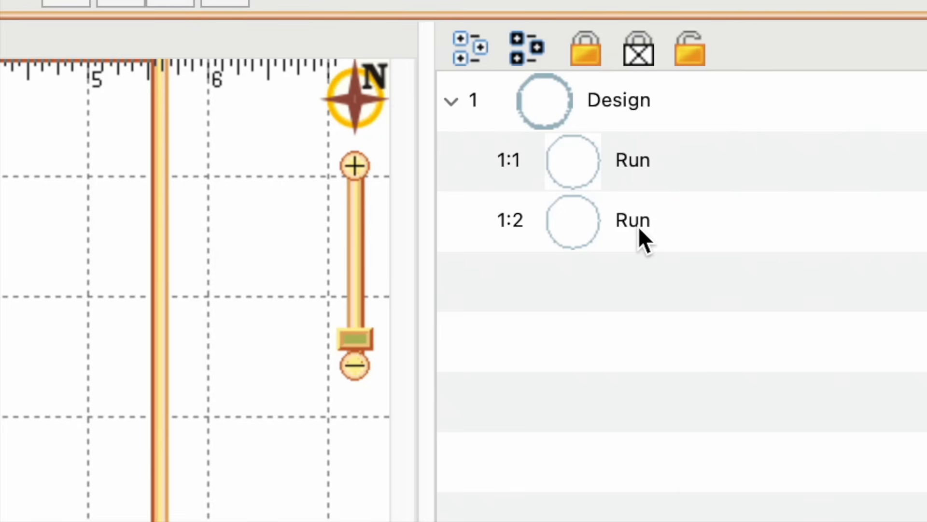
pyautogui.click(639, 226)
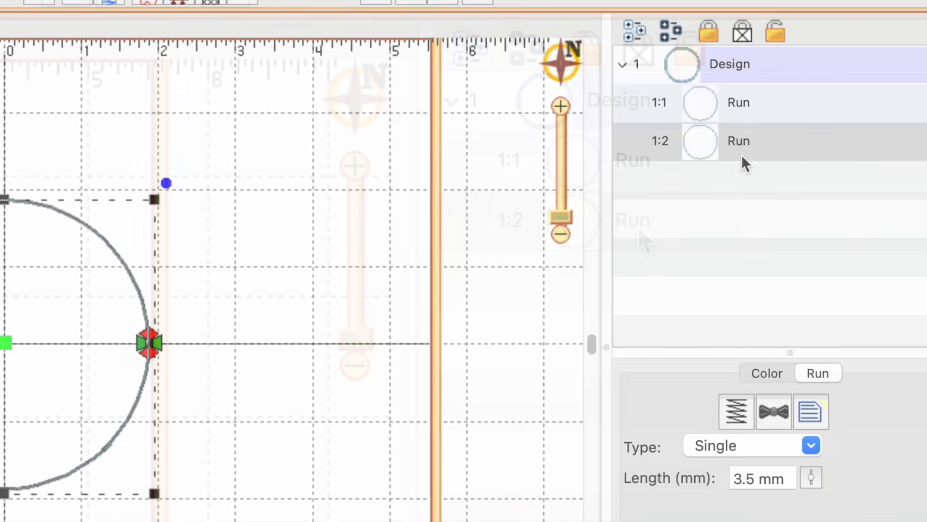
pyautogui.click(766, 373)
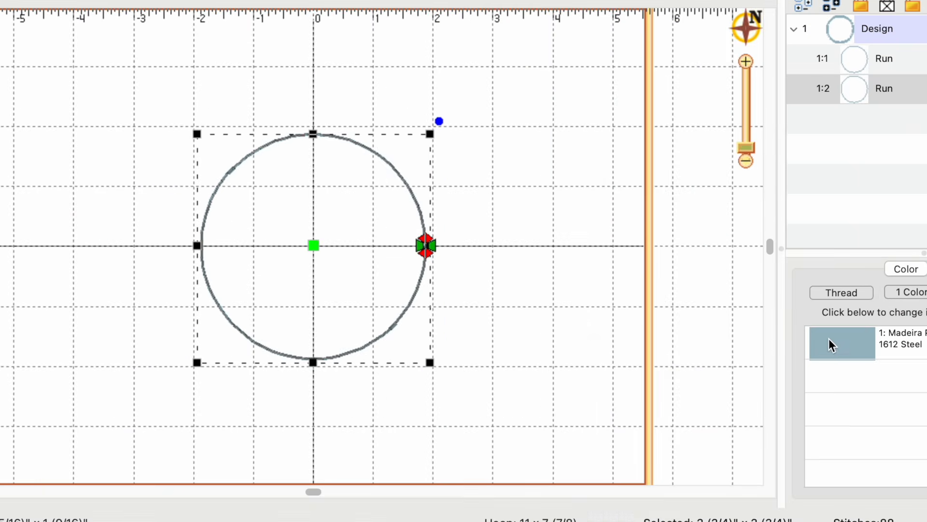
pyautogui.click(842, 344)
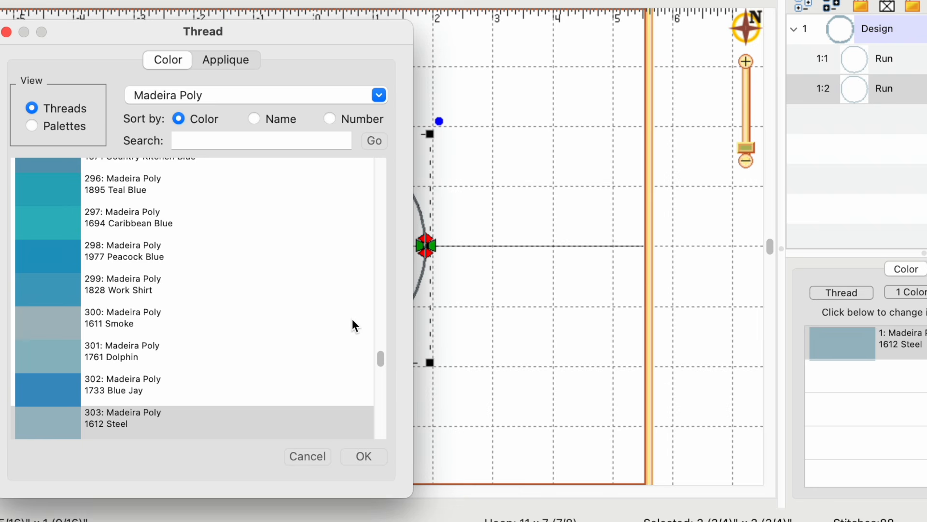
pyautogui.click(57, 227)
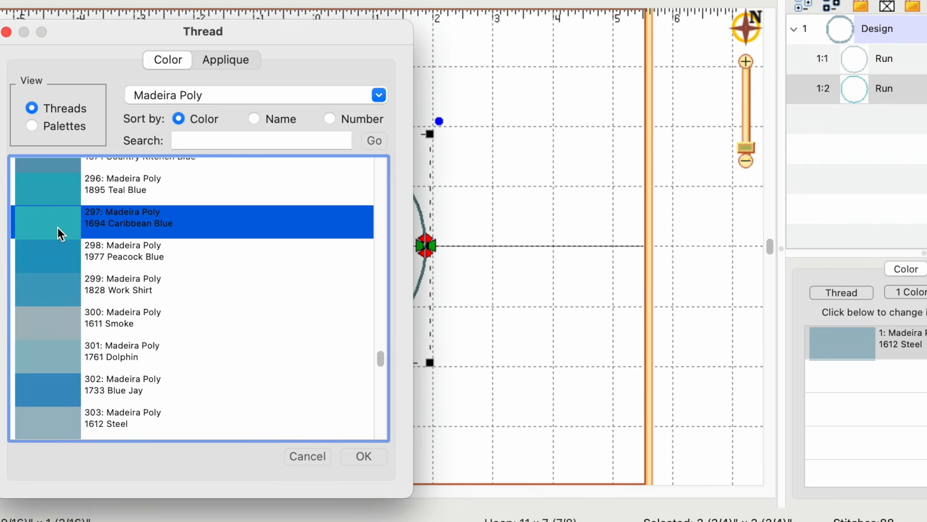
pyautogui.click(376, 455)
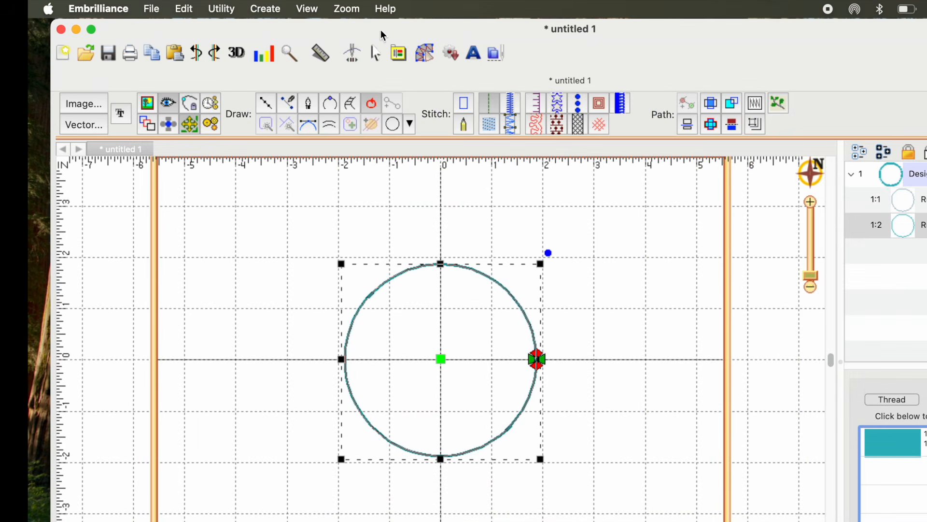
# Play through the stitch simulation to check the sewing order of the two circles
pyautogui.click(354, 54)
pyautogui.moveTo(255, 101); pyautogui.dragTo(926, 92)
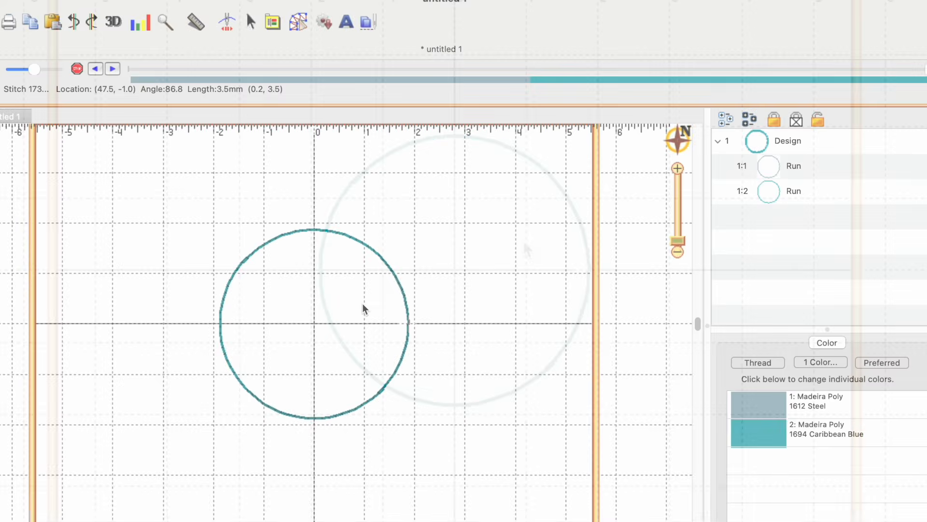
# Add a lettering object to the design using the Stitchtopia Pretty Things 1.5 inch font
pyautogui.click(347, 25)
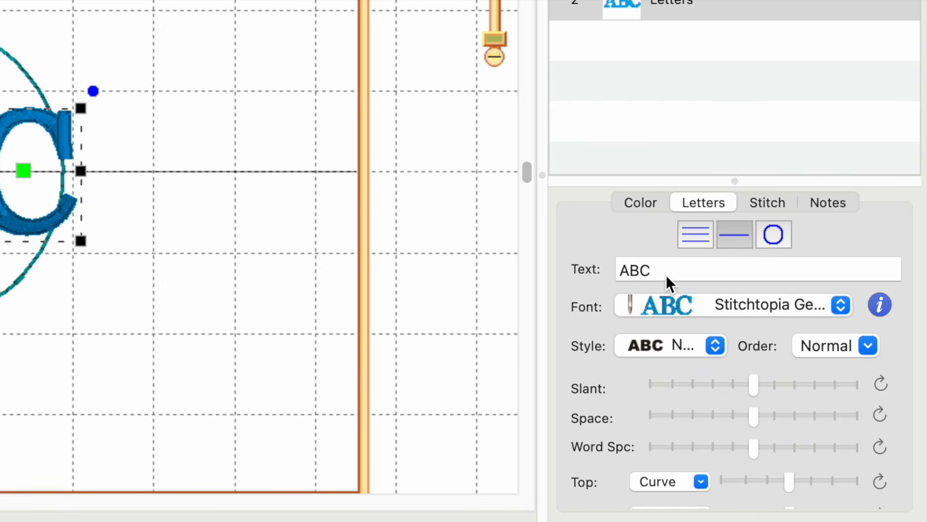
pyautogui.click(840, 305)
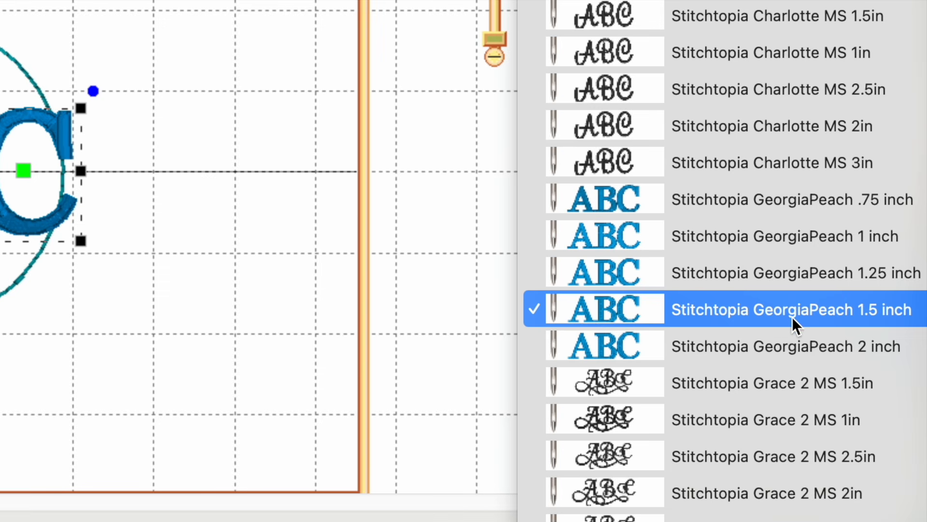
pyautogui.scroll(-9, 791, 303)
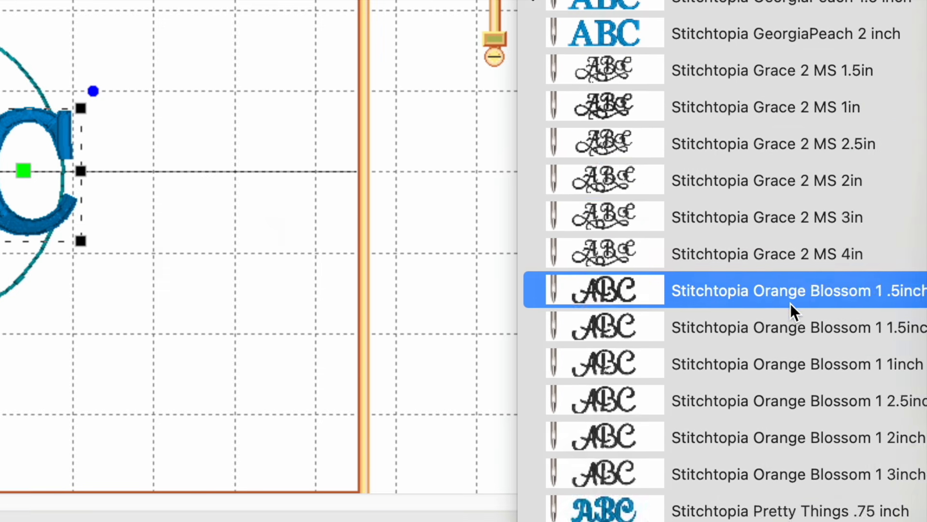
pyautogui.scroll(-8, 819, 305)
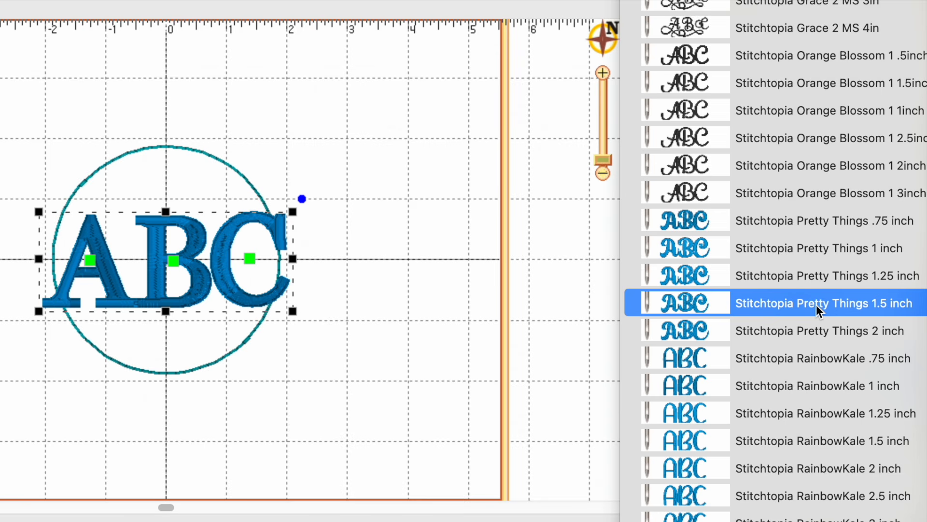
pyautogui.click(817, 306)
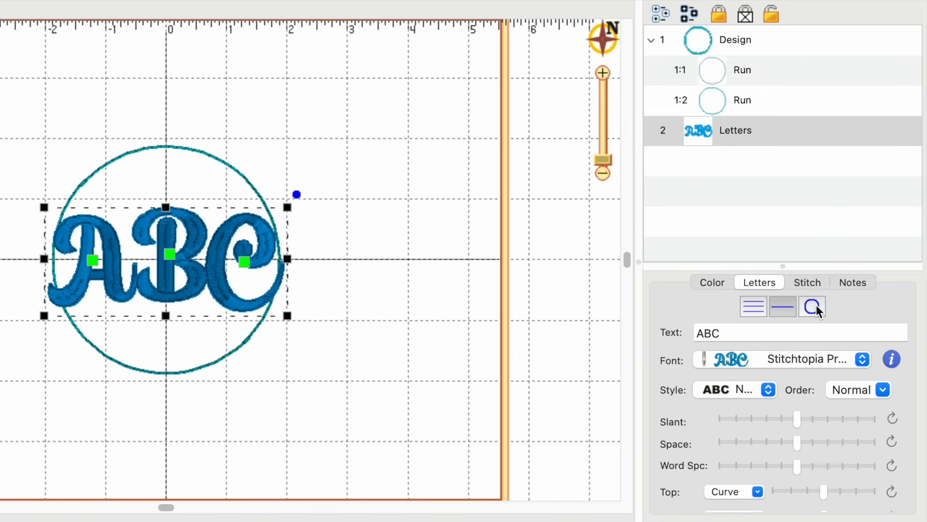
# Replace the lettering text with M and deselect the lettering
pyautogui.doubleClick(750, 334)
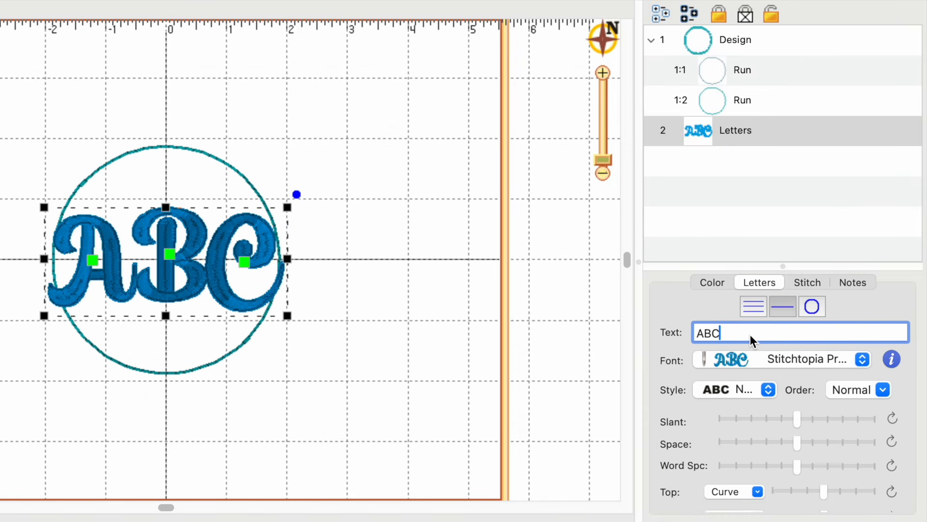
pyautogui.write('M')
pyautogui.press('Return')
pyautogui.click(403, 387)
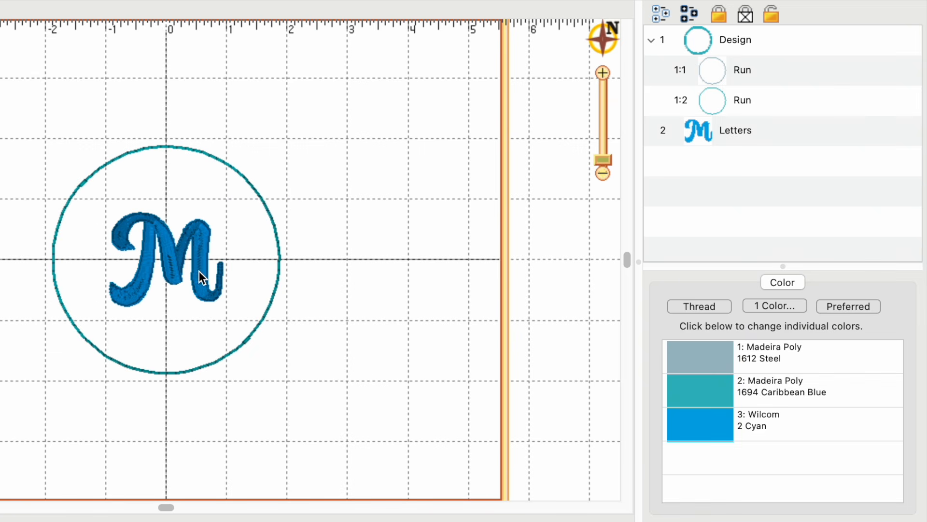
# Change the M's font to Stitchtopia GeorgiaPeach, trying the 1.25 inch size before choosing 1.5 inch
pyautogui.click(199, 278)
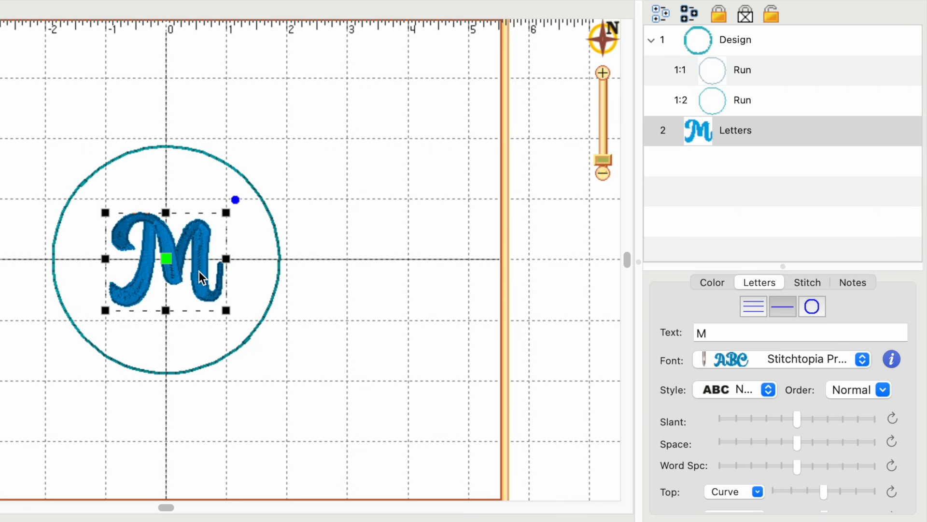
pyautogui.click(863, 359)
pyautogui.scroll(3, 779, 301)
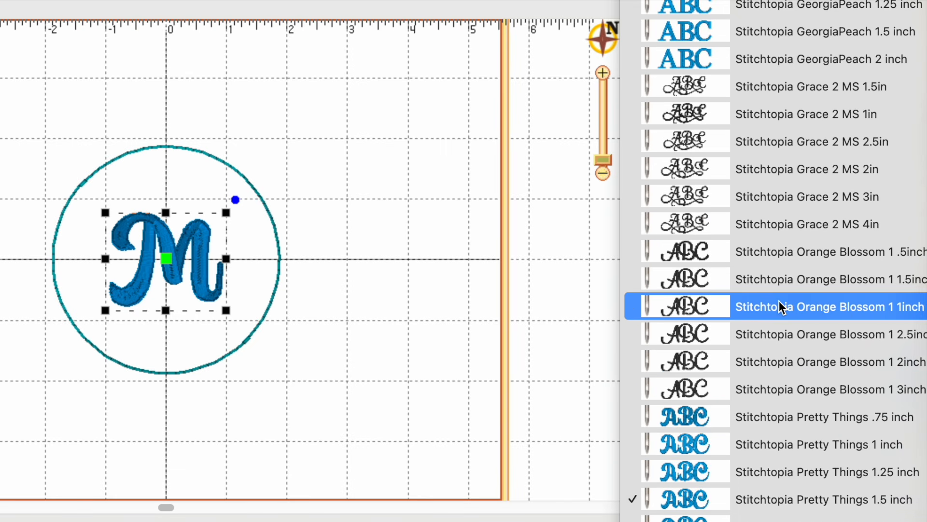
pyautogui.scroll(2, 779, 300)
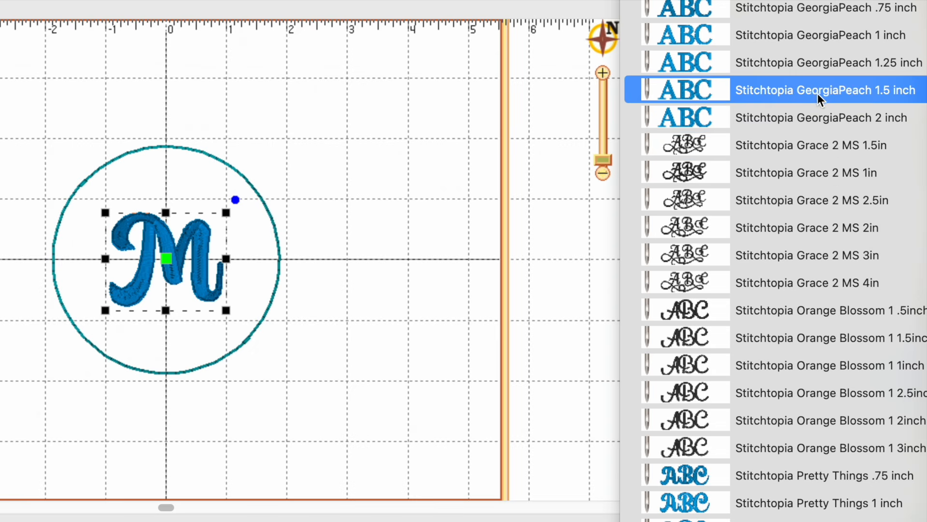
pyautogui.click(816, 66)
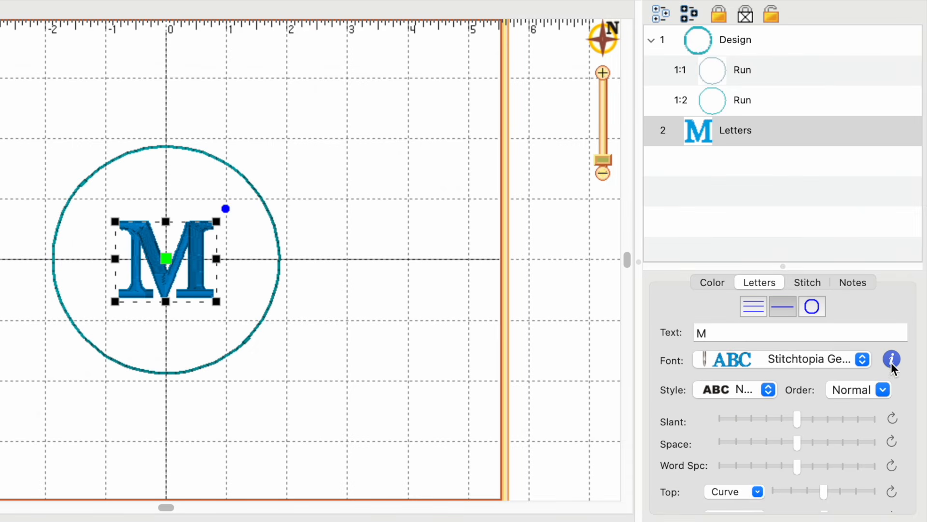
pyautogui.click(860, 358)
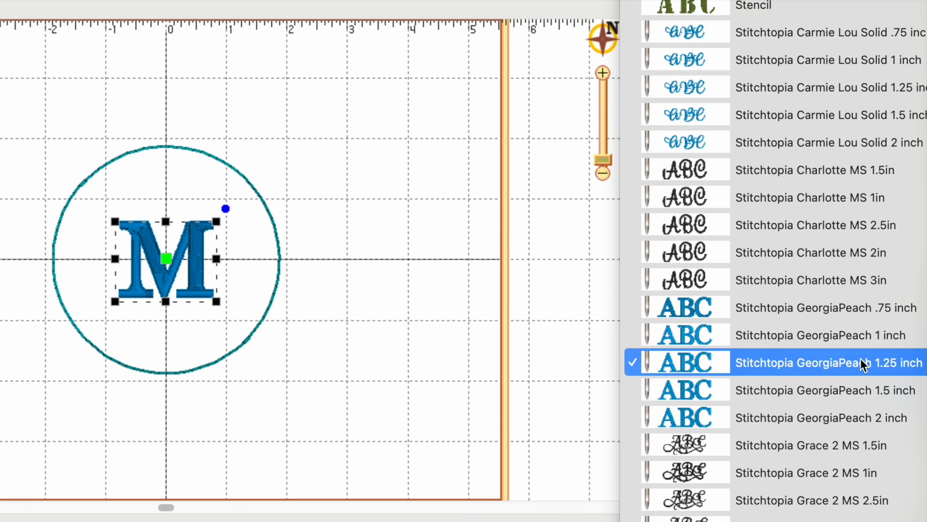
pyautogui.click(854, 391)
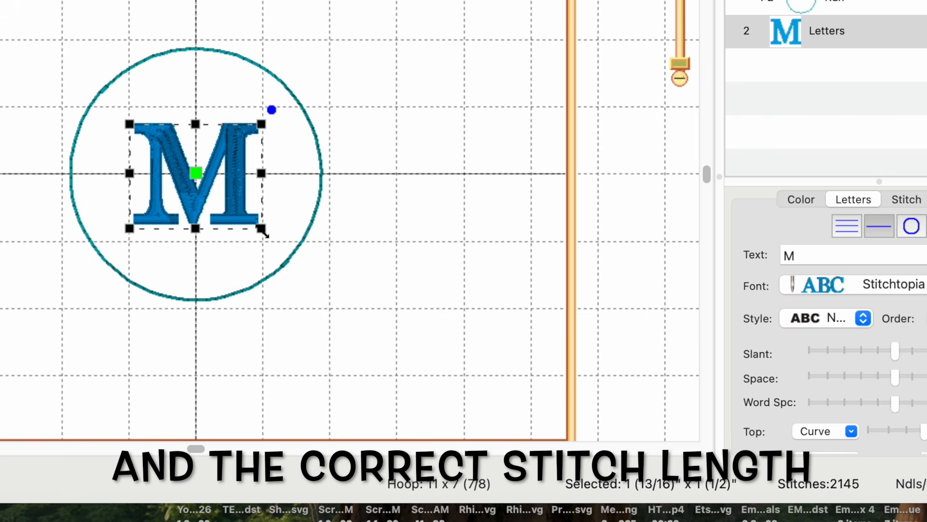
# Enlarge the M to about 2 1/16 by 1 3/4 inches and centre it in the hoop
pyautogui.moveTo(261, 228); pyautogui.dragTo(280, 247)
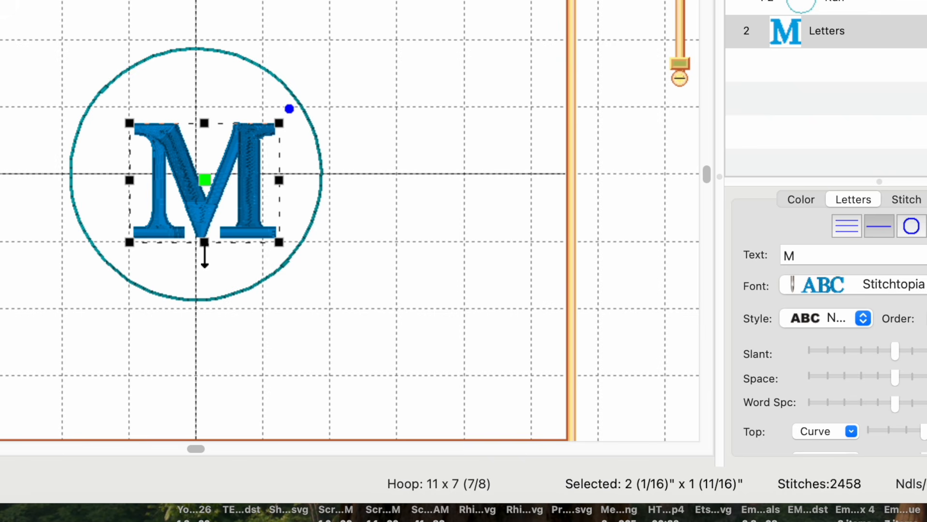
pyautogui.moveTo(204, 251); pyautogui.dragTo(206, 255)
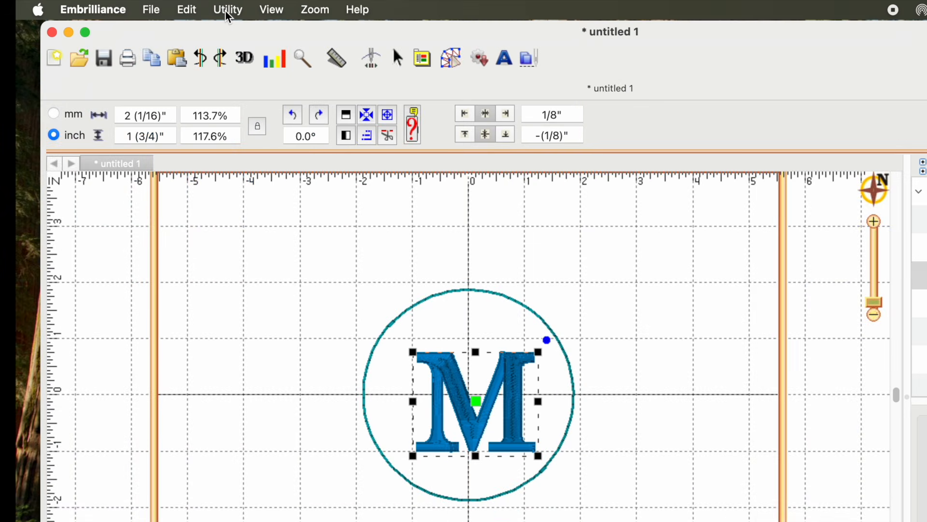
pyautogui.click(229, 11)
pyautogui.click(233, 38)
pyautogui.click(673, 368)
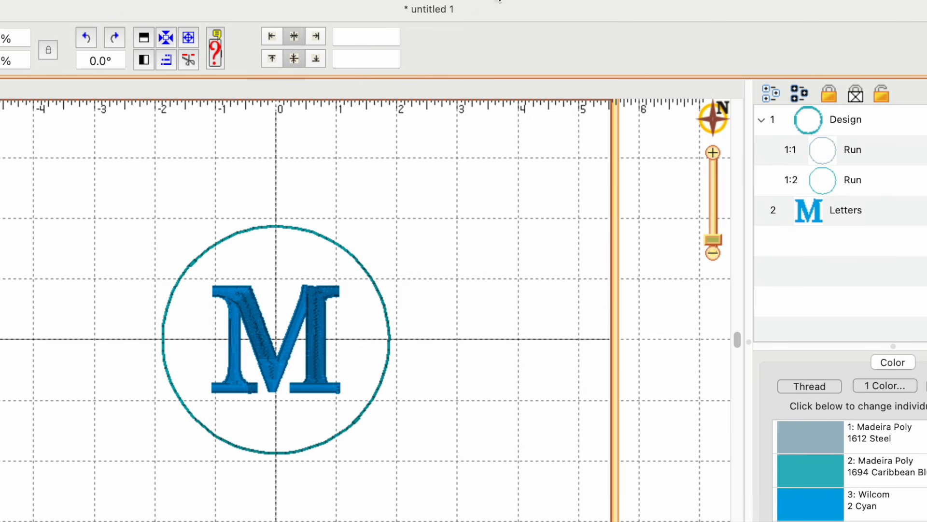
# Begin a new design after the letter M and paste a copy of the Caribbean Blue run circle into it
pyautogui.click(2, 48)
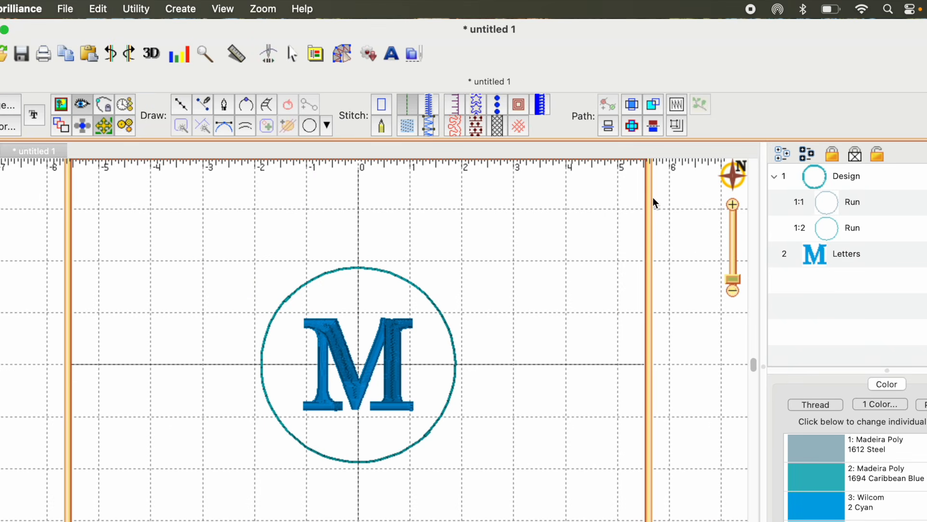
pyautogui.click(186, 10)
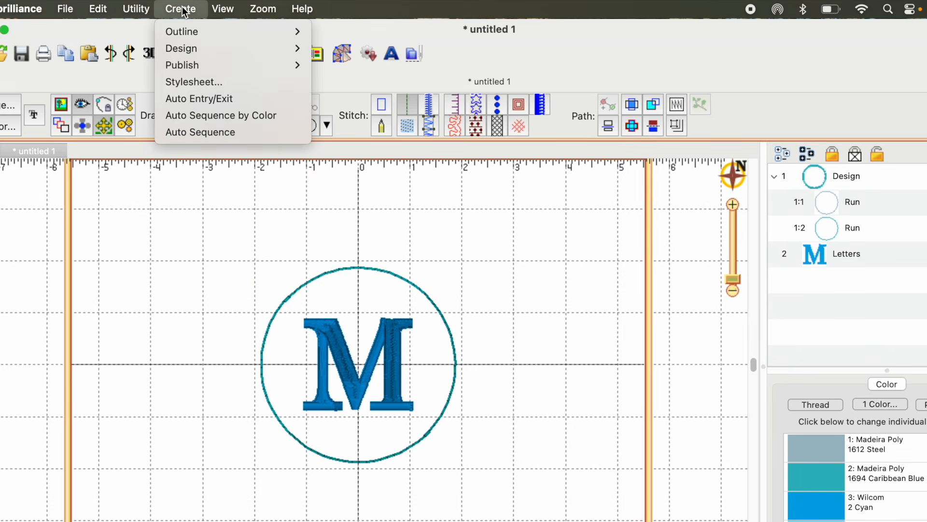
pyautogui.moveTo(189, 51)
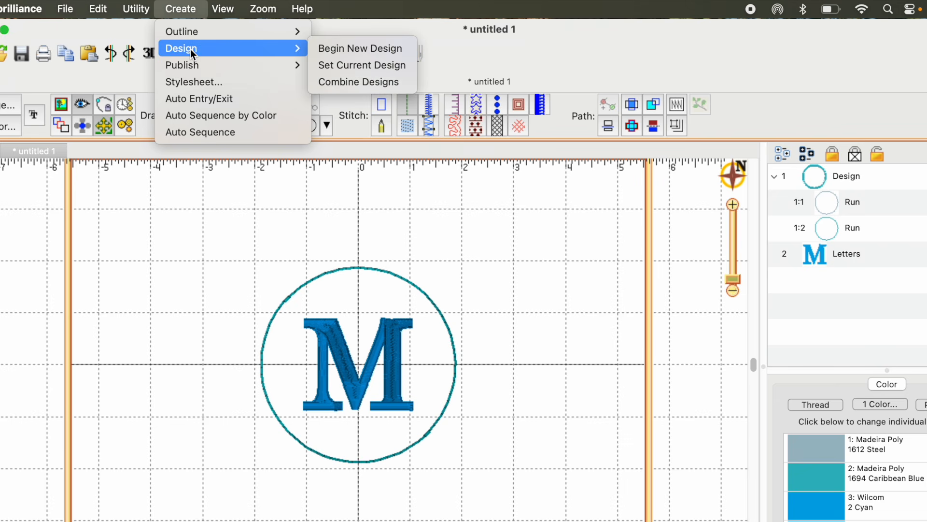
pyautogui.click(350, 50)
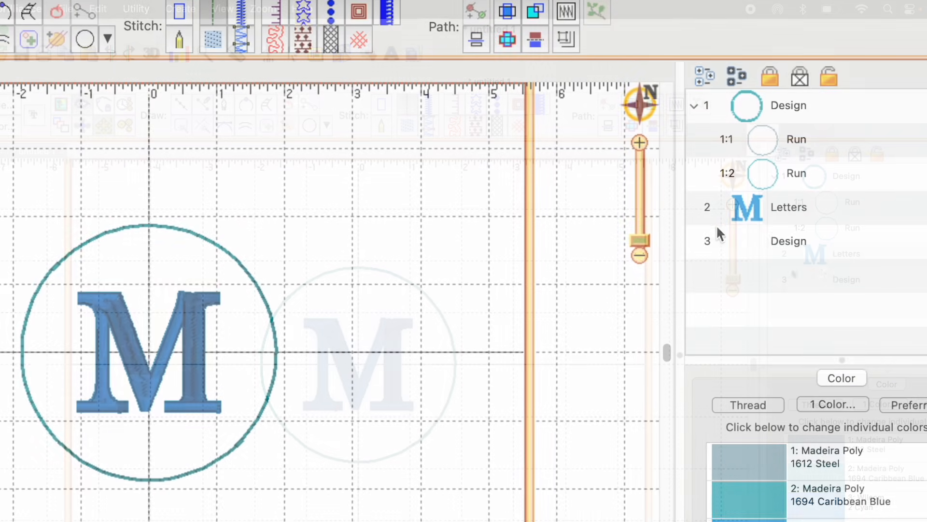
pyautogui.click(798, 172)
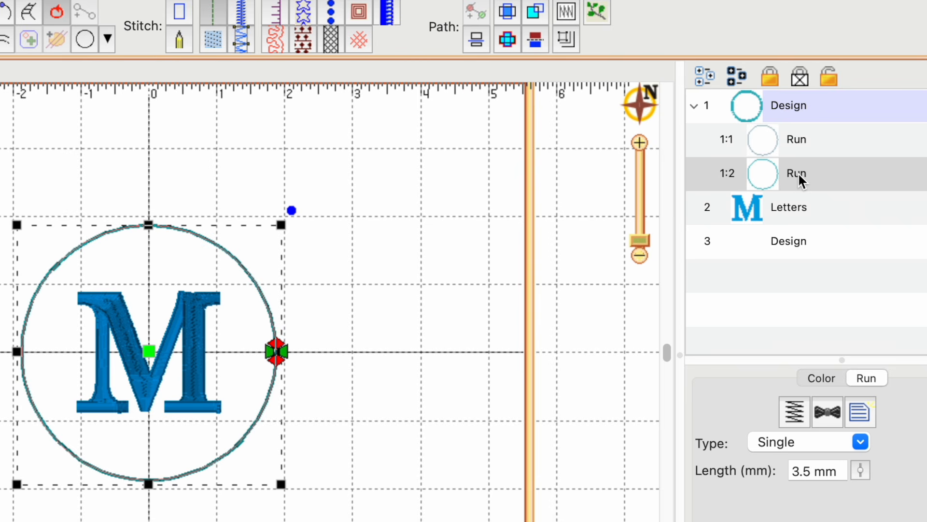
pyautogui.press('super+v')
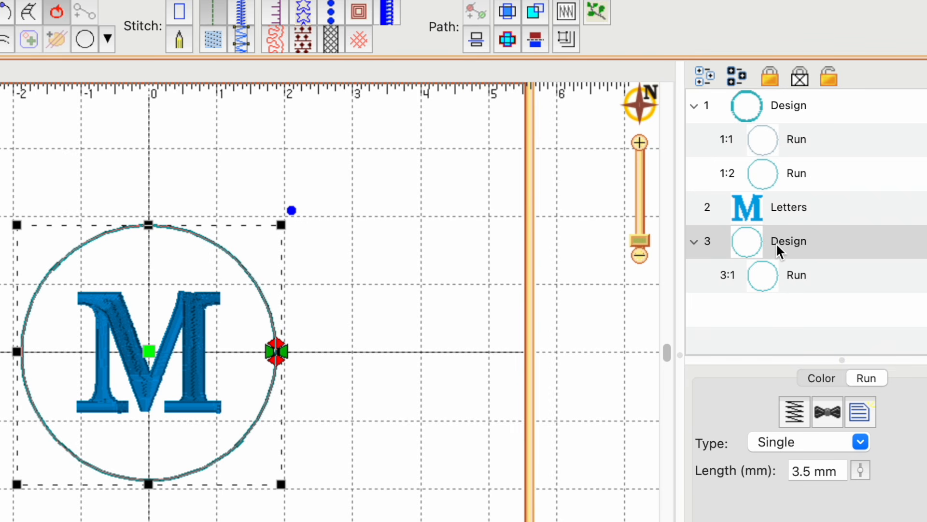
# Change the copied run circle's stitch type to Chain
pyautogui.click(780, 318)
pyautogui.click(798, 274)
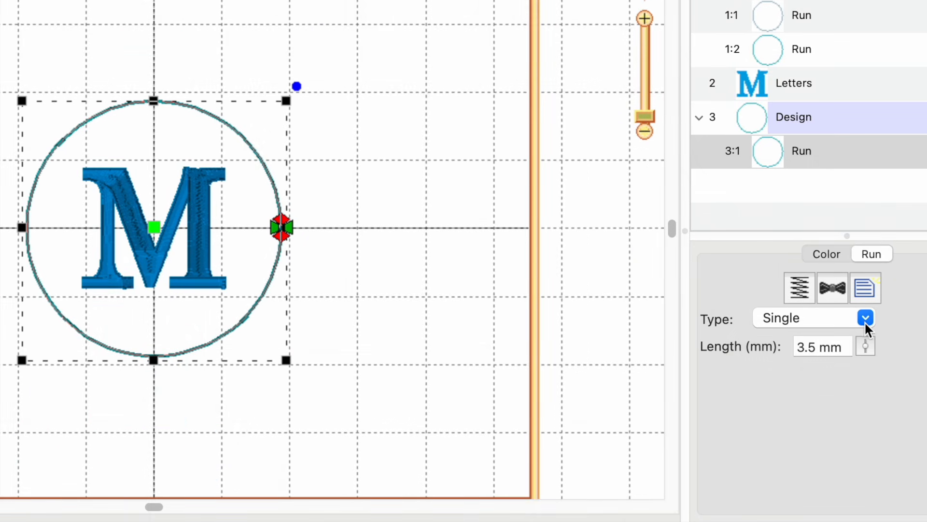
pyautogui.click(865, 319)
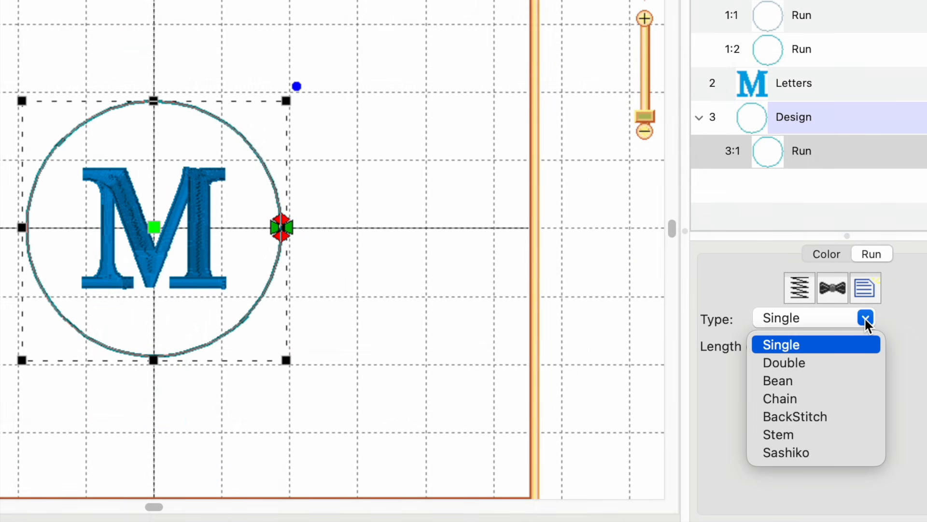
pyautogui.click(802, 399)
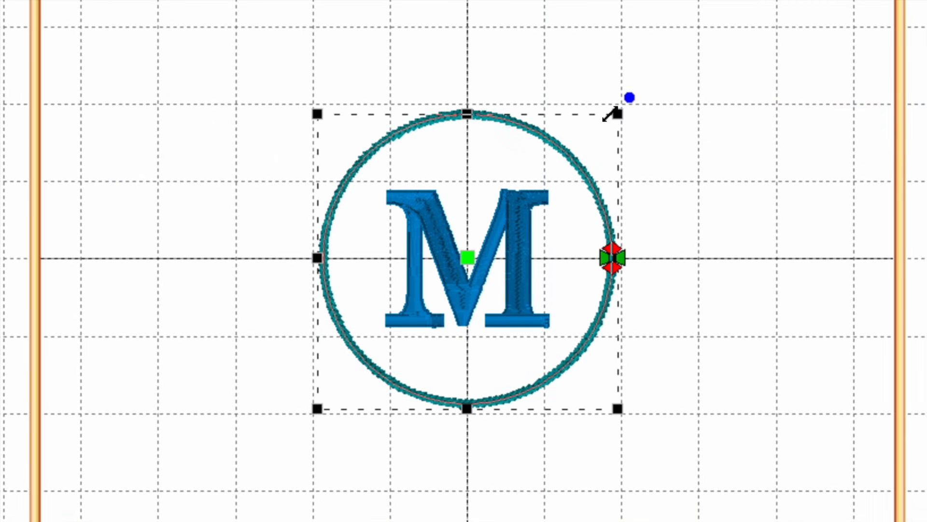
# Shrink the chain-stitch circle to about 3.3 inches across inside the outer ring, centre it in the hoop and deselect it
pyautogui.moveTo(615, 117); pyautogui.dragTo(599, 132)
pyautogui.moveTo(314, 411); pyautogui.dragTo(321, 387)
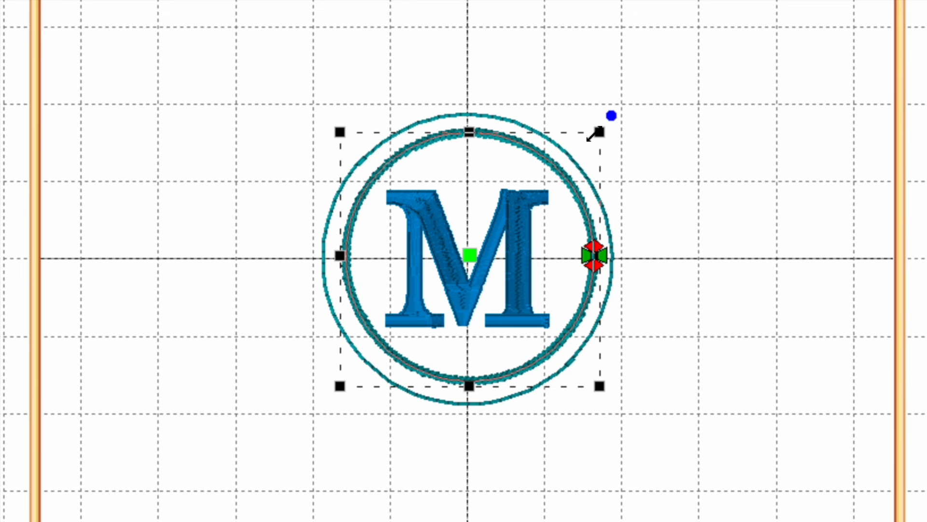
pyautogui.moveTo(591, 137); pyautogui.dragTo(593, 135)
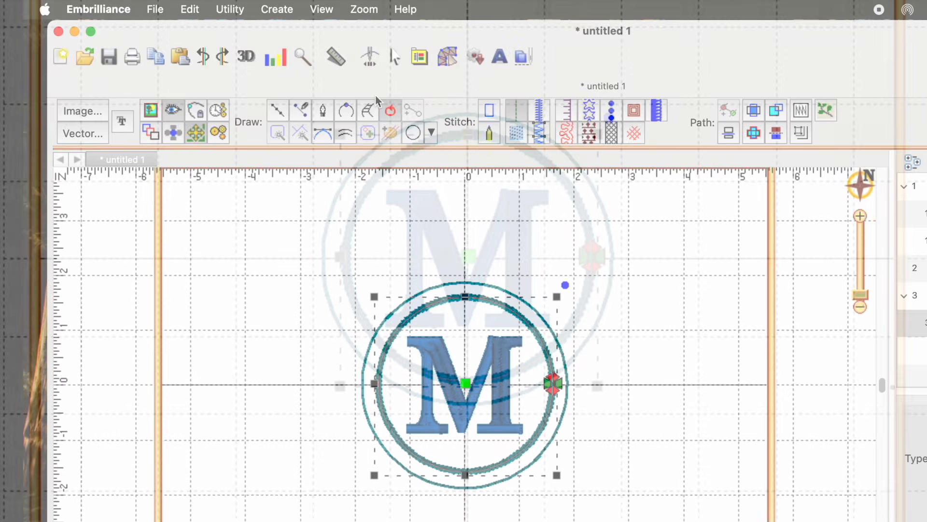
pyautogui.click(232, 8)
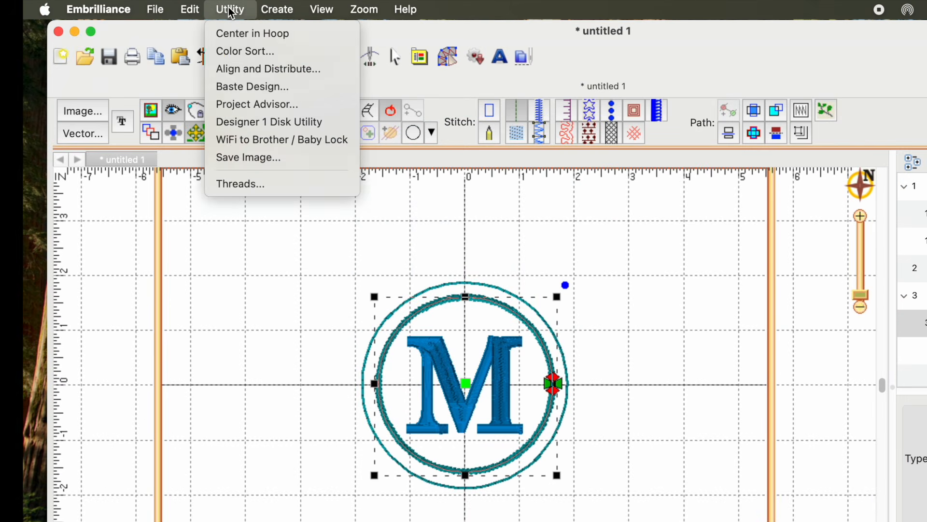
pyautogui.click(231, 32)
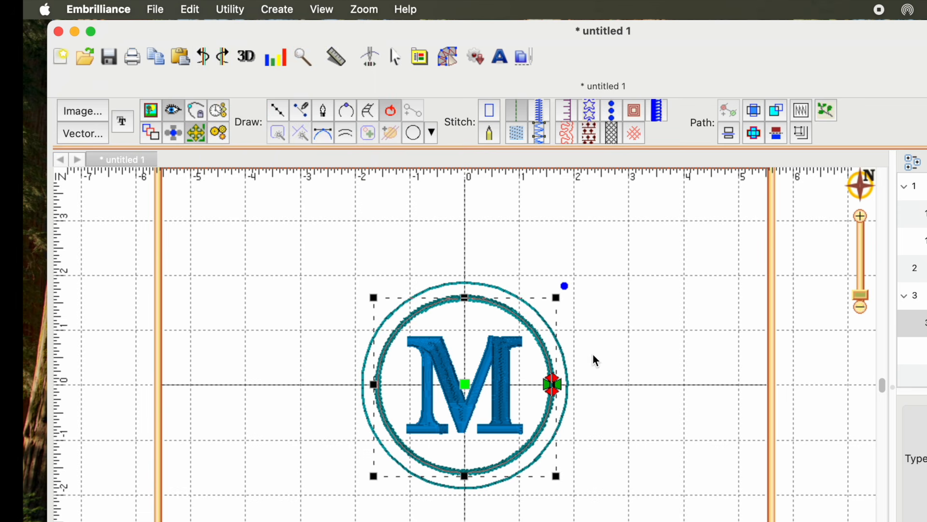
pyautogui.click(660, 384)
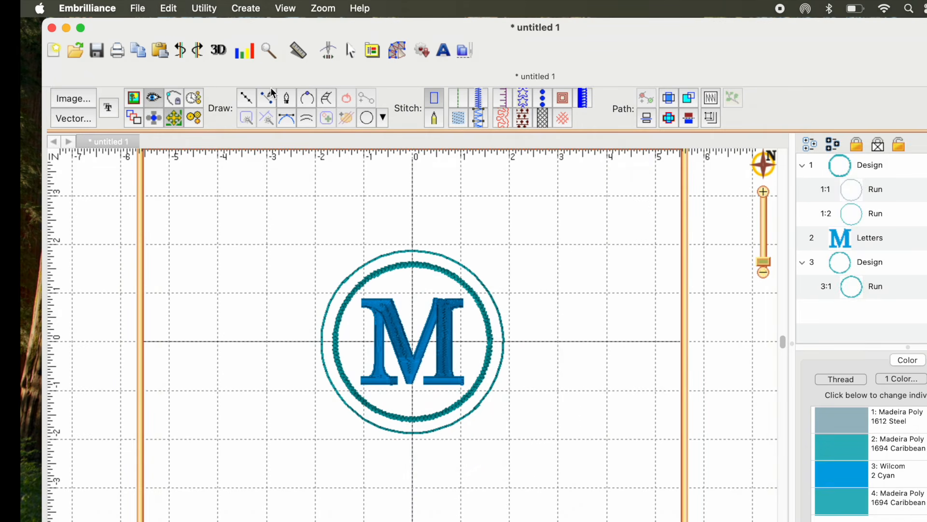
# Begin another new design and paste a copy of the first Steel run circle into it
pyautogui.click(246, 10)
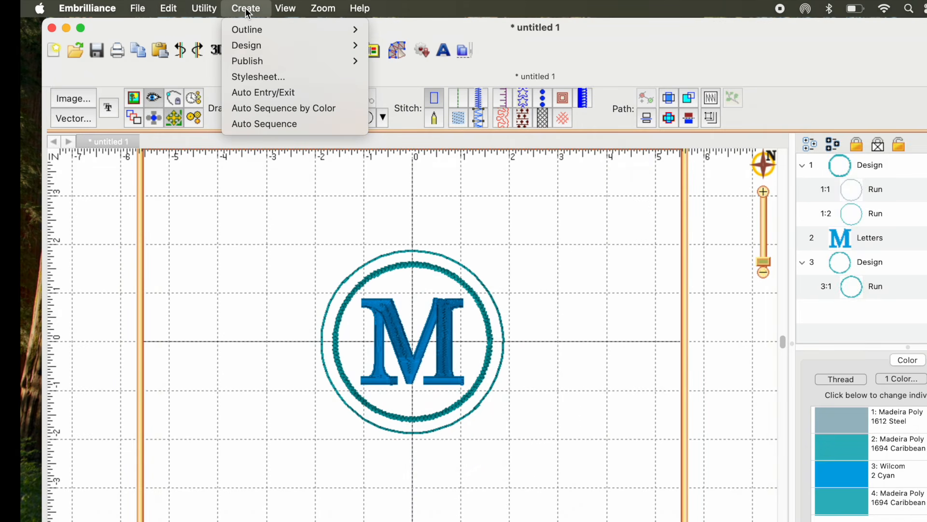
pyautogui.moveTo(250, 44)
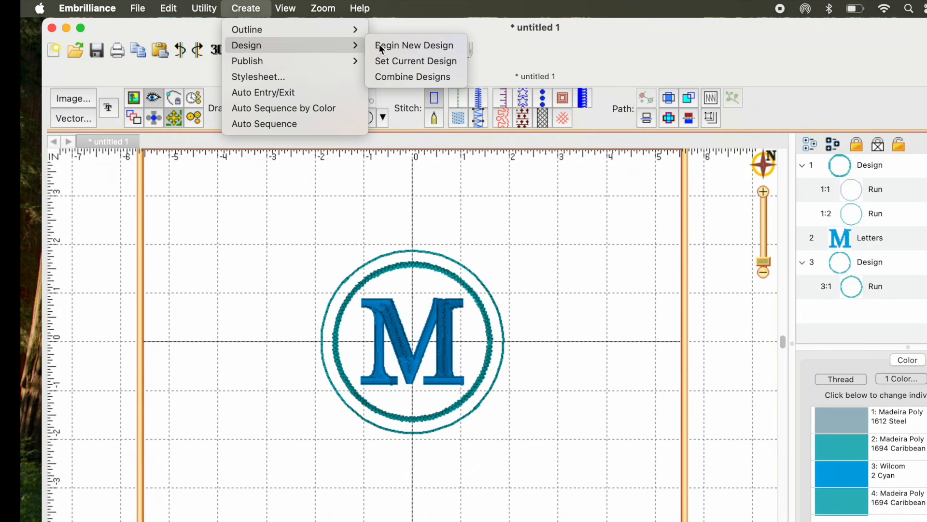
pyautogui.click(413, 45)
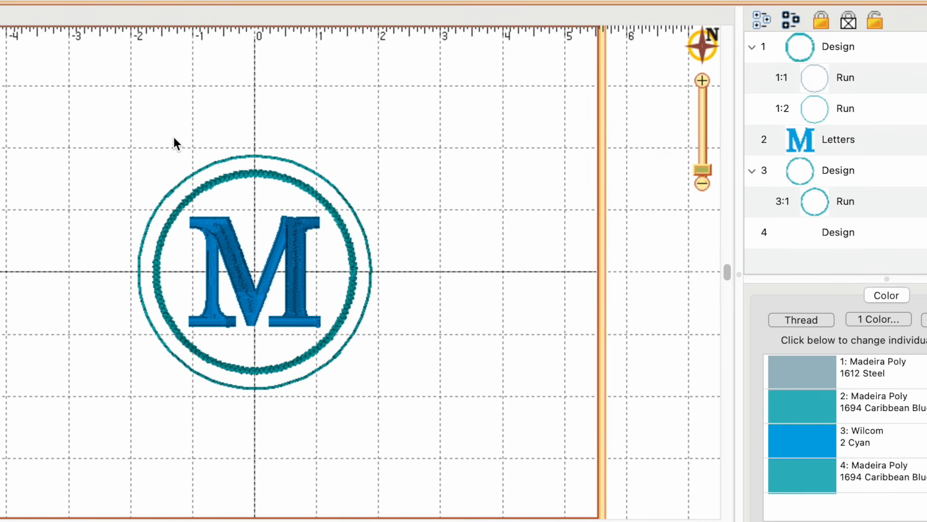
pyautogui.click(853, 79)
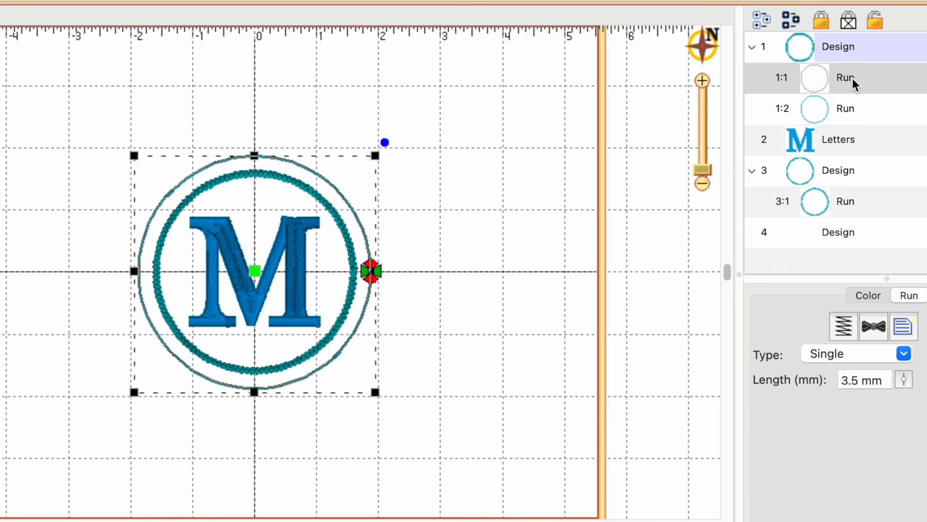
pyautogui.press('super+v')
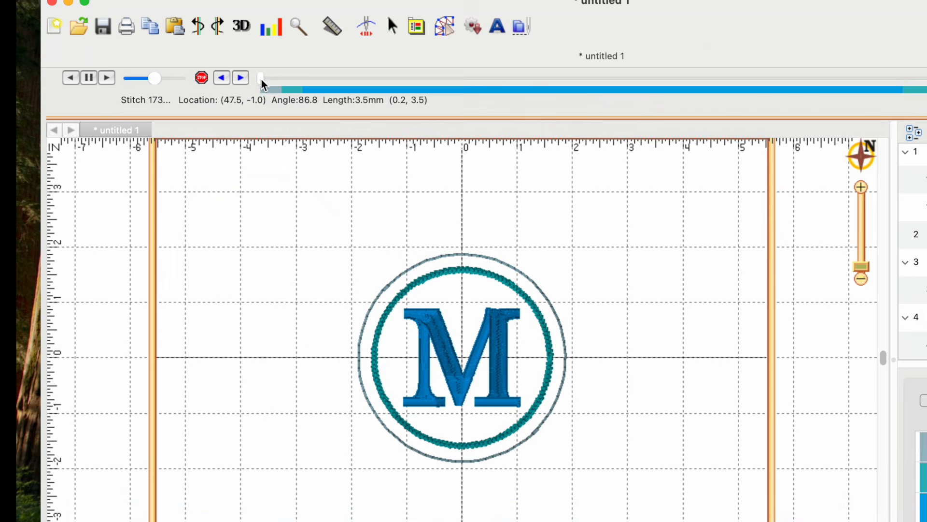
# Preview the whole stitching sequence in the stitch simulator and leave the simulation
pyautogui.moveTo(262, 82); pyautogui.dragTo(926, 80)
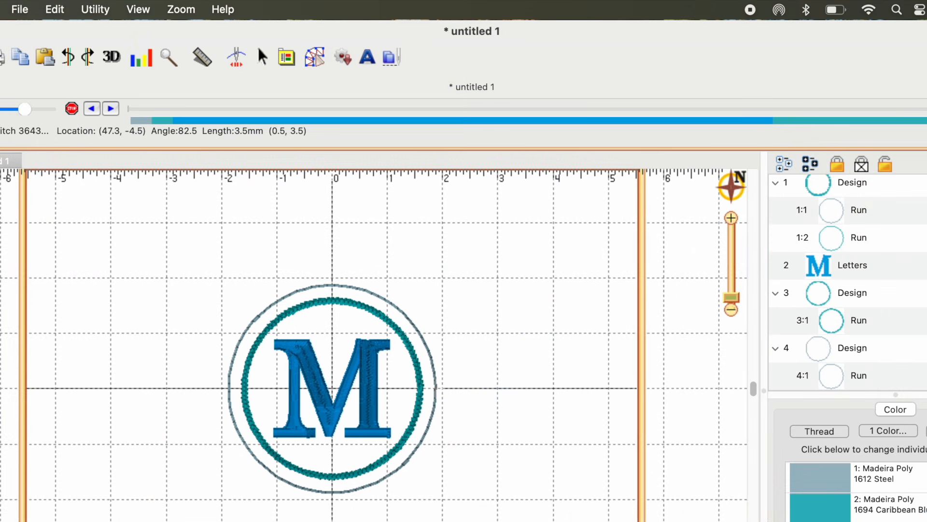
pyautogui.click(314, 58)
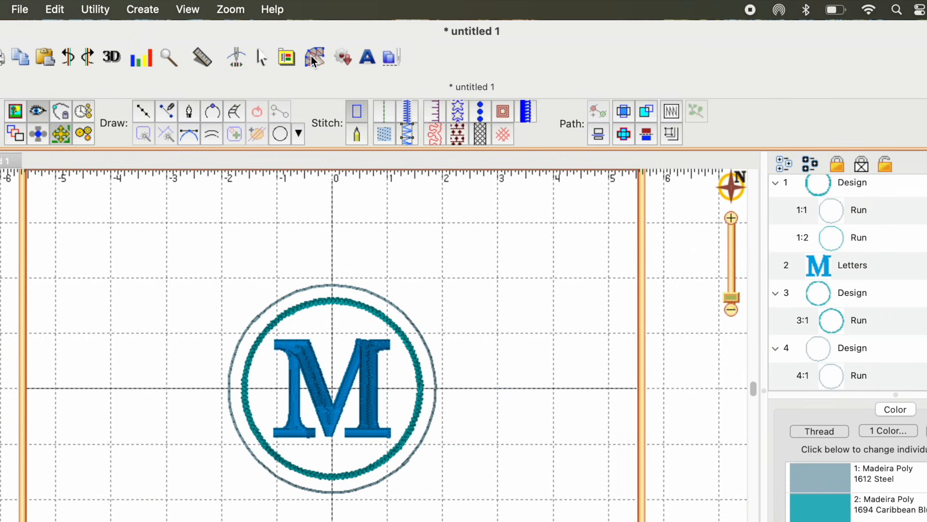
# Begin a fifth design and copy the Steel run circle from the fourth design into it
pyautogui.click(143, 10)
pyautogui.moveTo(152, 55)
pyautogui.moveTo(253, 55)
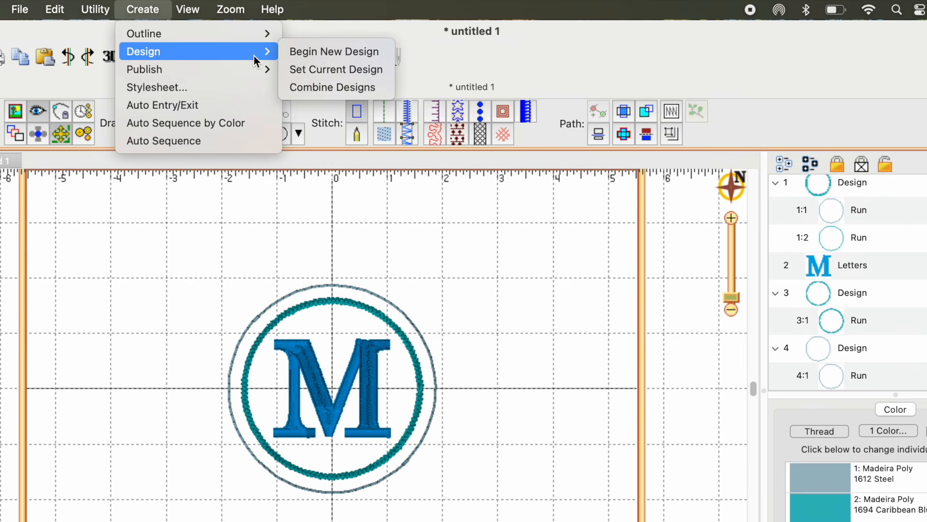
pyautogui.click(322, 51)
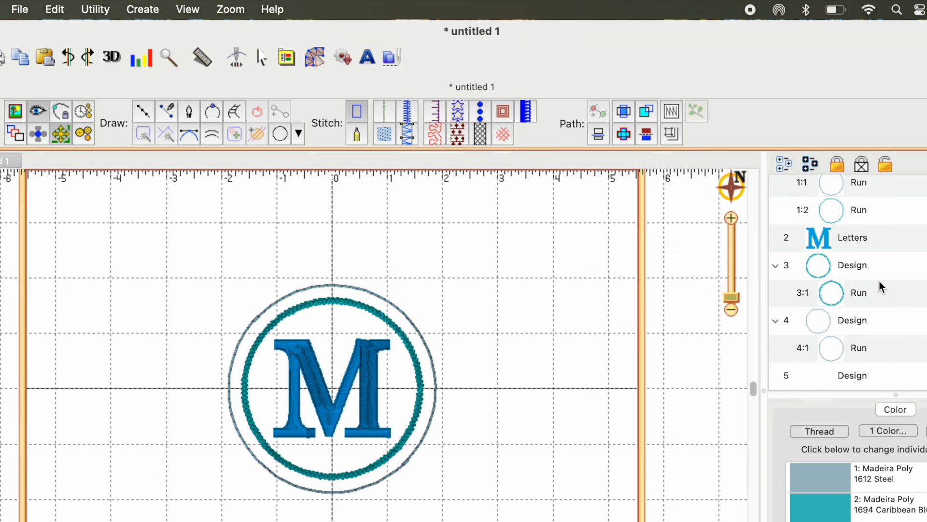
pyautogui.click(859, 349)
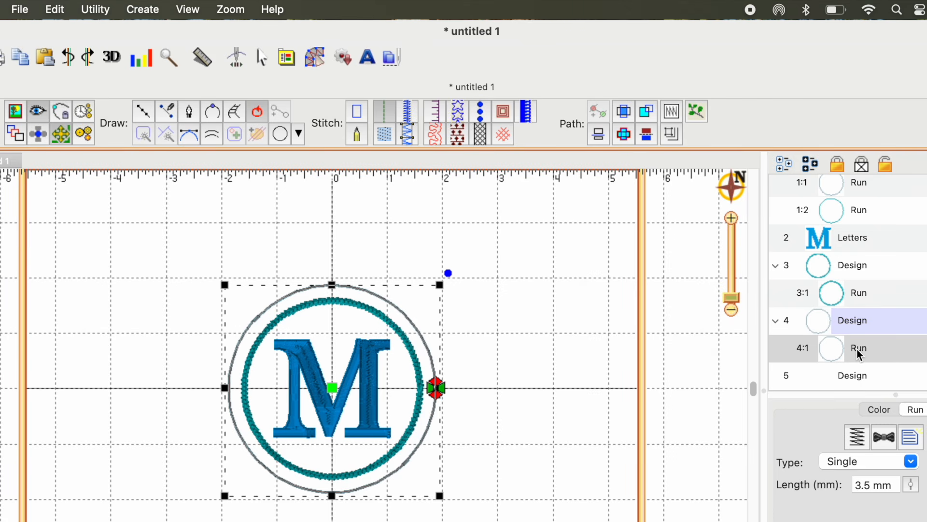
pyautogui.click(58, 13)
pyautogui.click(65, 70)
pyautogui.click(55, 10)
pyautogui.click(59, 86)
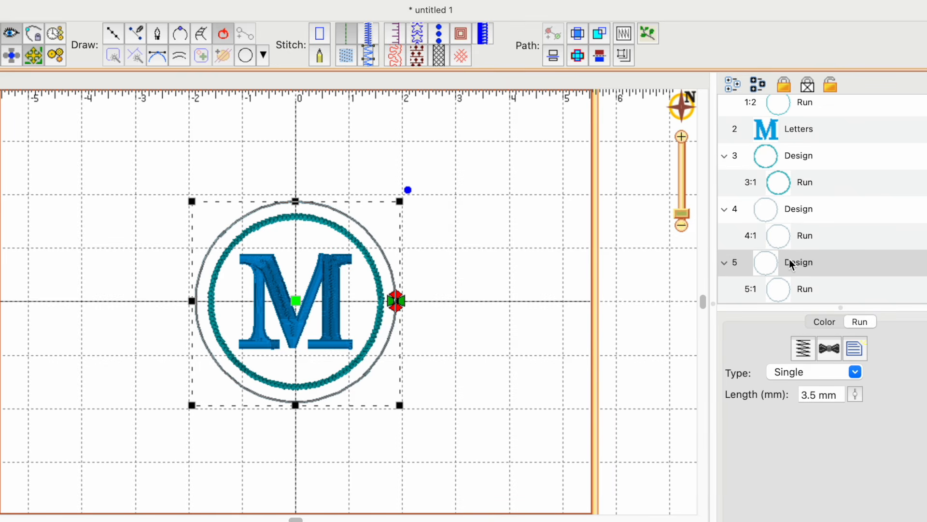
# Set the thread colour of the fifth design's run circle to Madeira Poly 1761 Dolphin
pyautogui.click(824, 323)
pyautogui.click(777, 386)
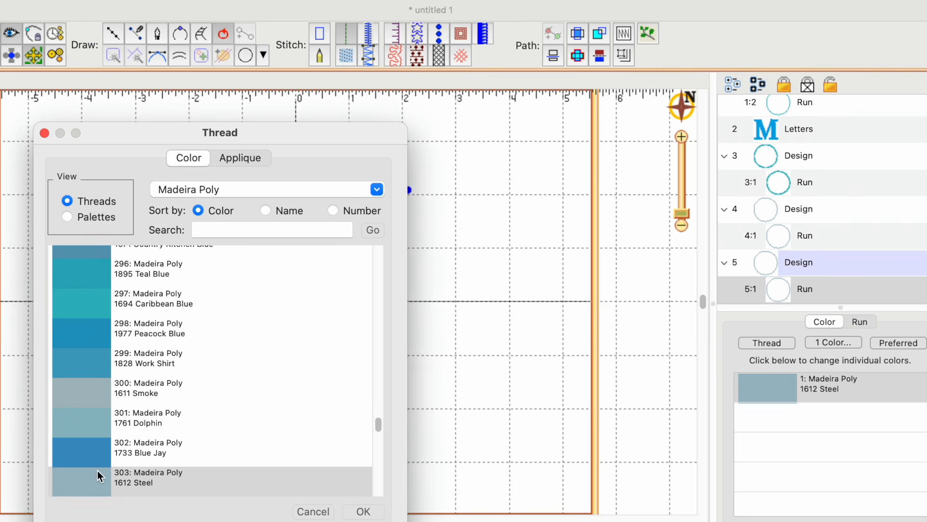
pyautogui.click(93, 423)
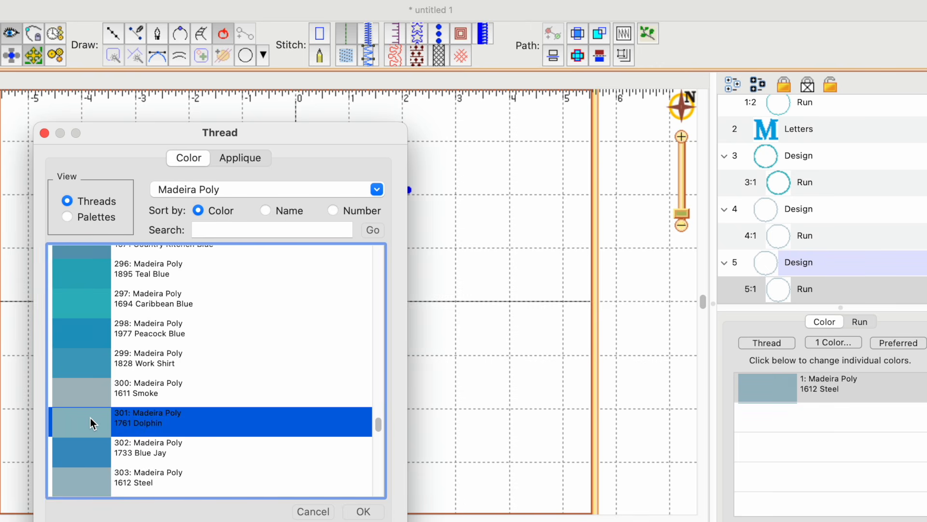
pyautogui.click(367, 511)
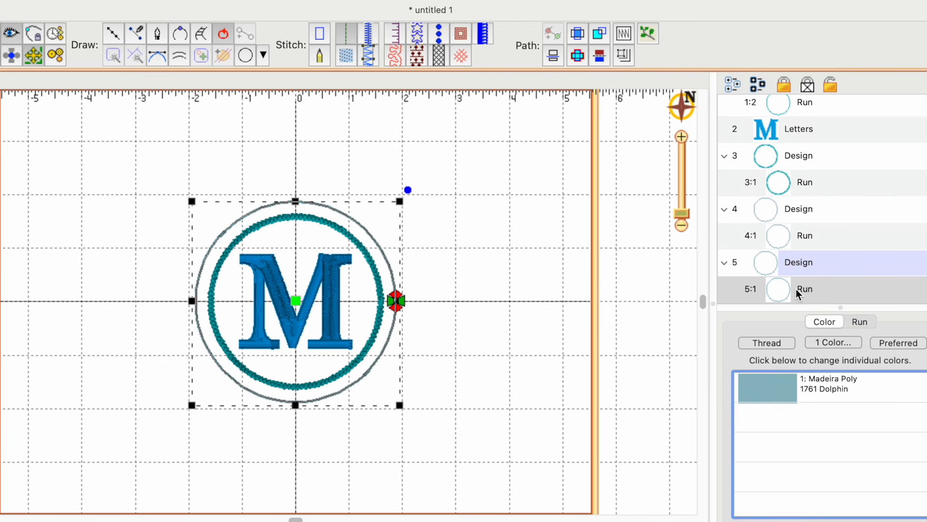
# Convert the Dolphin run circle to a satin border and set its width to 4.0 mm
pyautogui.click(369, 35)
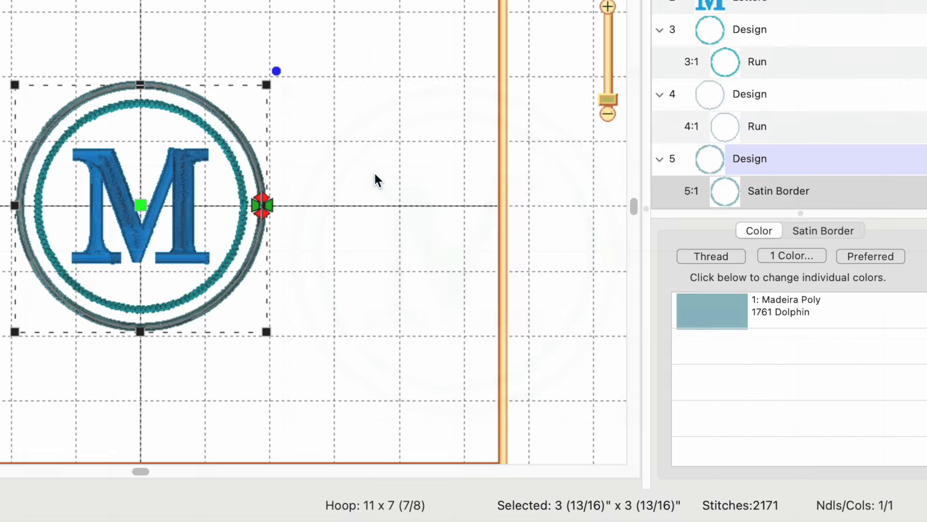
pyautogui.click(820, 232)
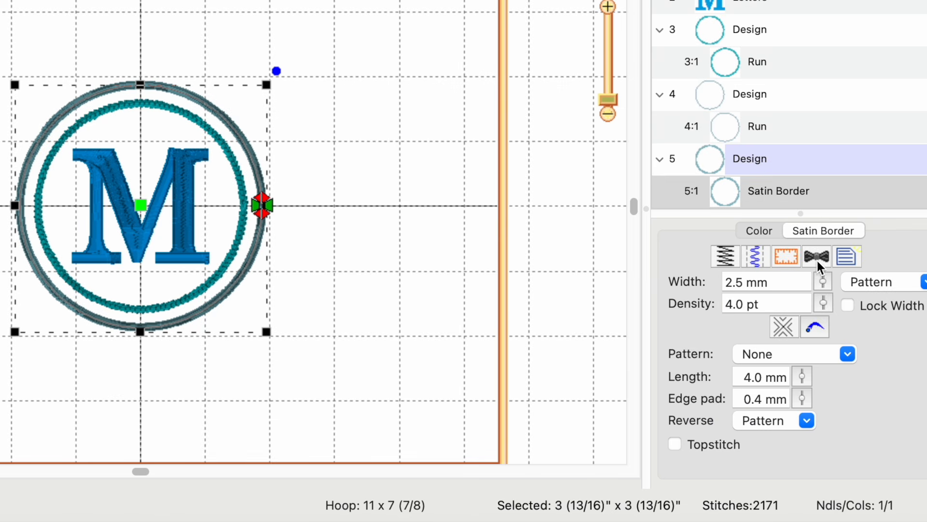
pyautogui.moveTo(823, 281); pyautogui.dragTo(822, 234)
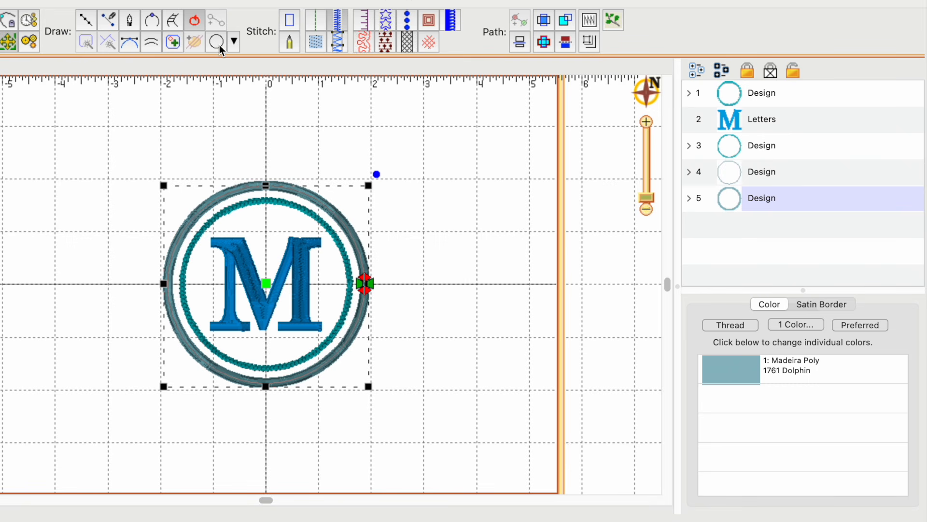
# Set the thread colour of the fifth design's second satin border to Madeira Poly 1718 Overcast Gray
pyautogui.doubleClick(770, 201)
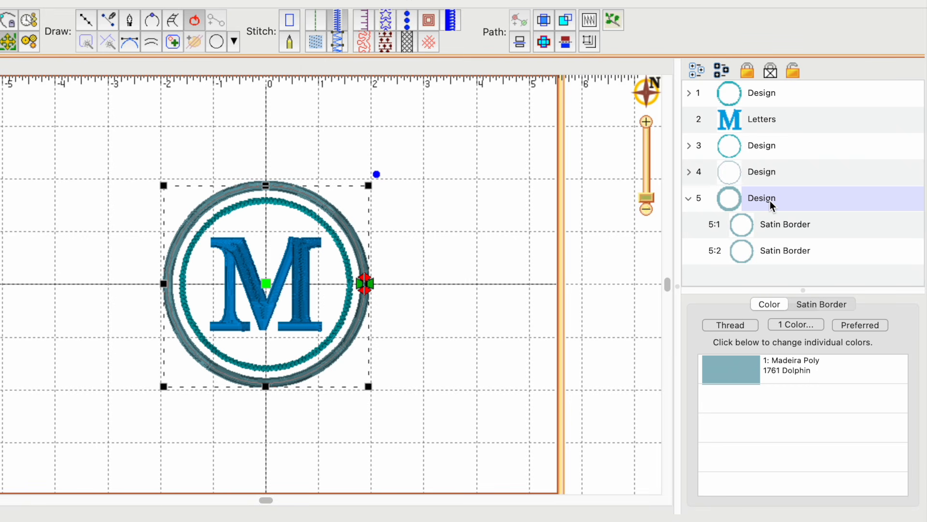
pyautogui.doubleClick(769, 251)
pyautogui.click(696, 276)
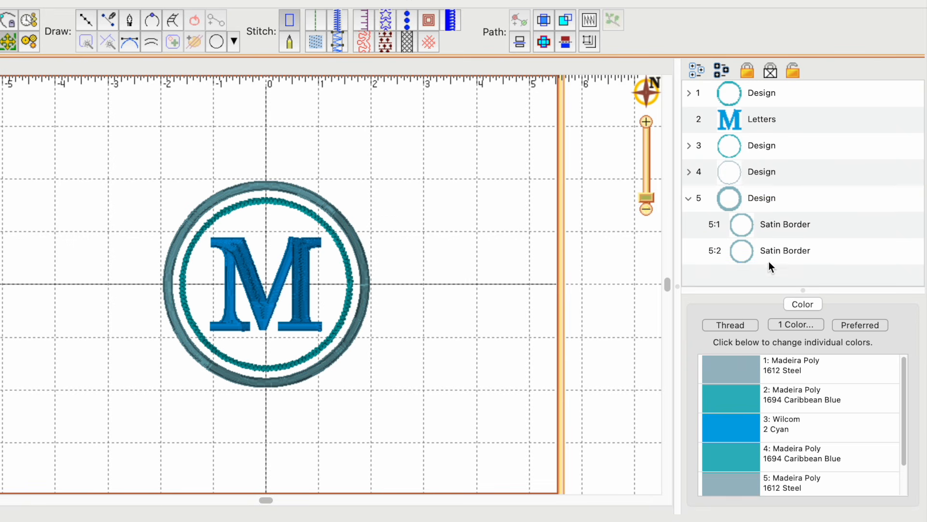
pyautogui.click(781, 250)
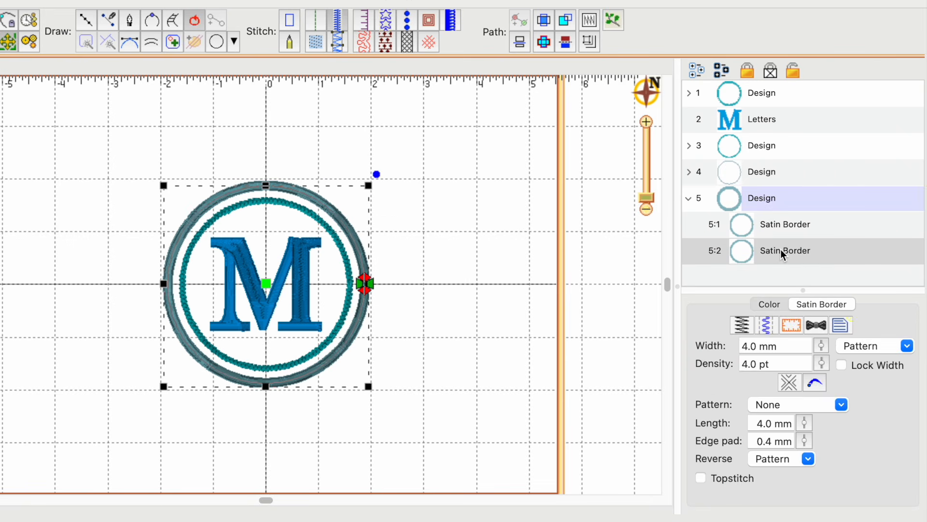
pyautogui.click(770, 306)
pyautogui.click(731, 370)
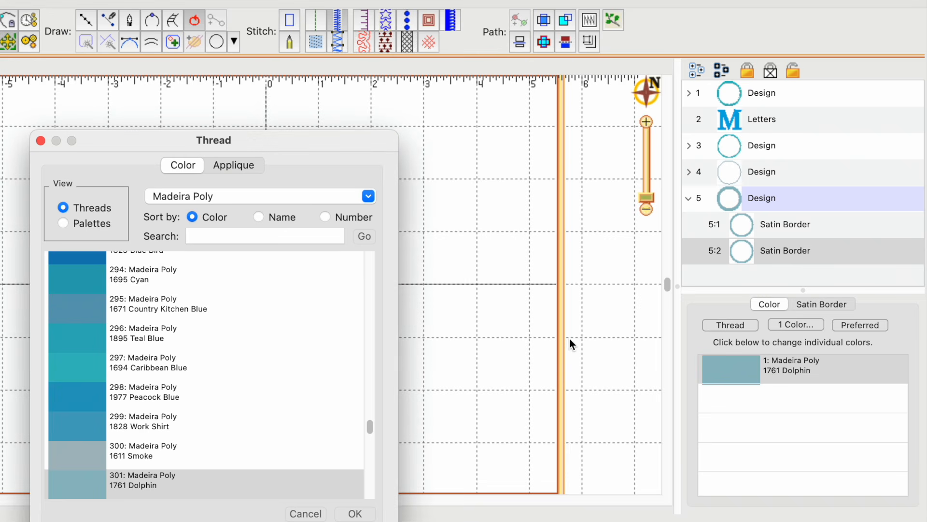
pyautogui.scroll(3, 79, 369)
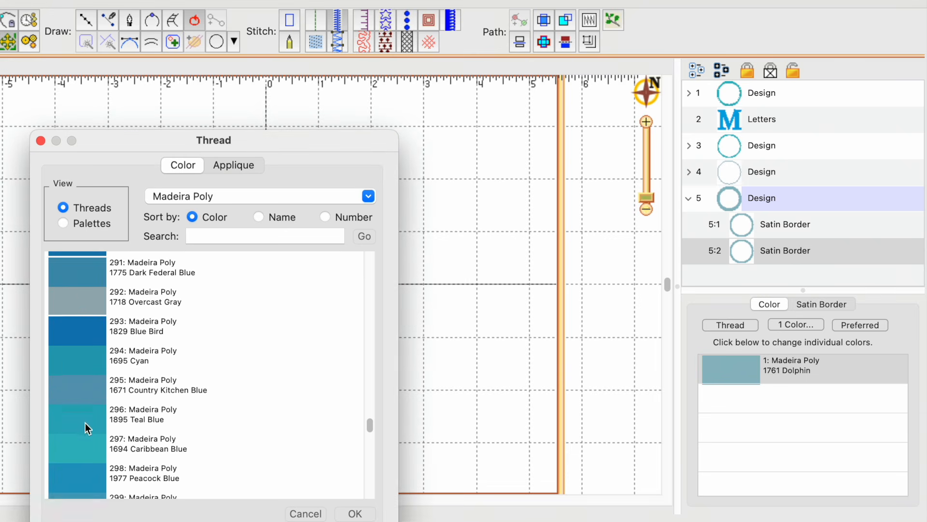
pyautogui.click(77, 312)
pyautogui.click(354, 513)
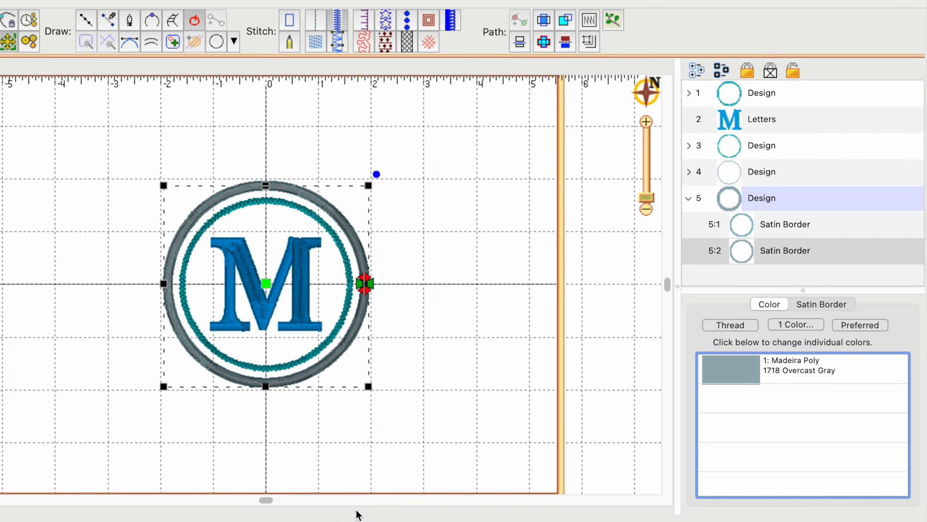
# Shrink the Overcast Gray satin circle to an eyelet about 1/2 inch across and set its satin width to 2.5 mm
pyautogui.moveTo(368, 388); pyautogui.dragTo(201, 216)
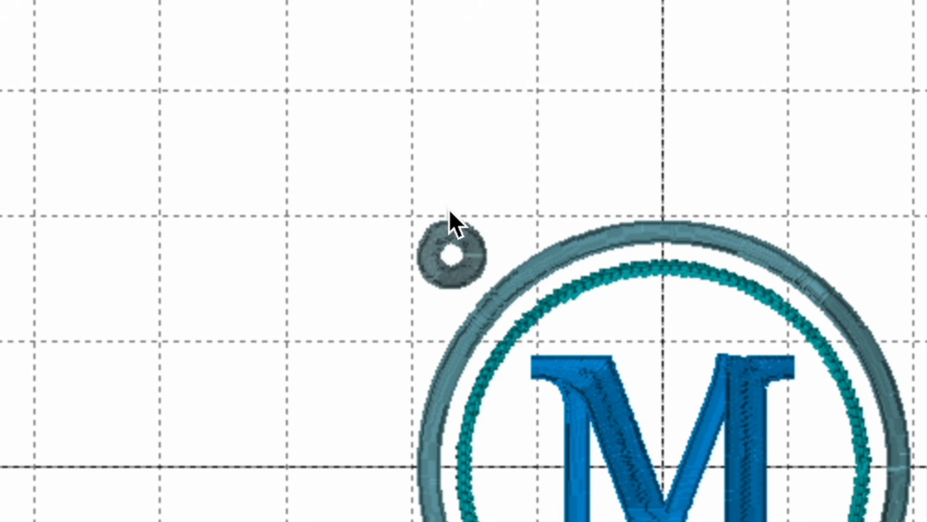
pyautogui.click(470, 265)
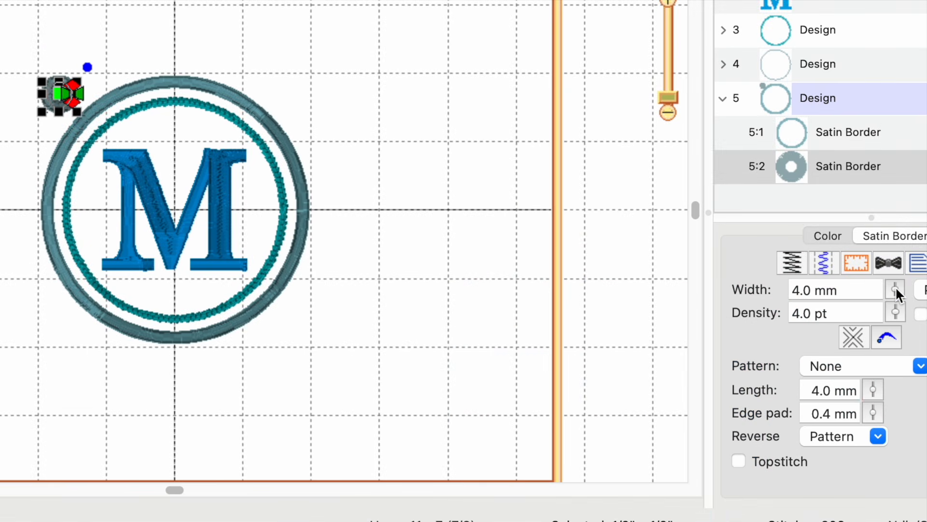
pyautogui.click(895, 288)
pyautogui.moveTo(895, 286); pyautogui.dragTo(893, 332)
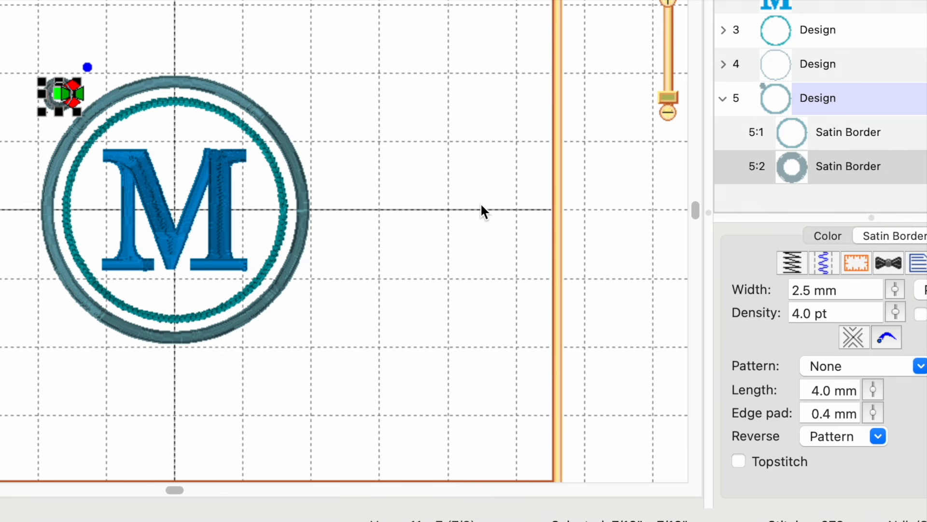
pyautogui.click(482, 209)
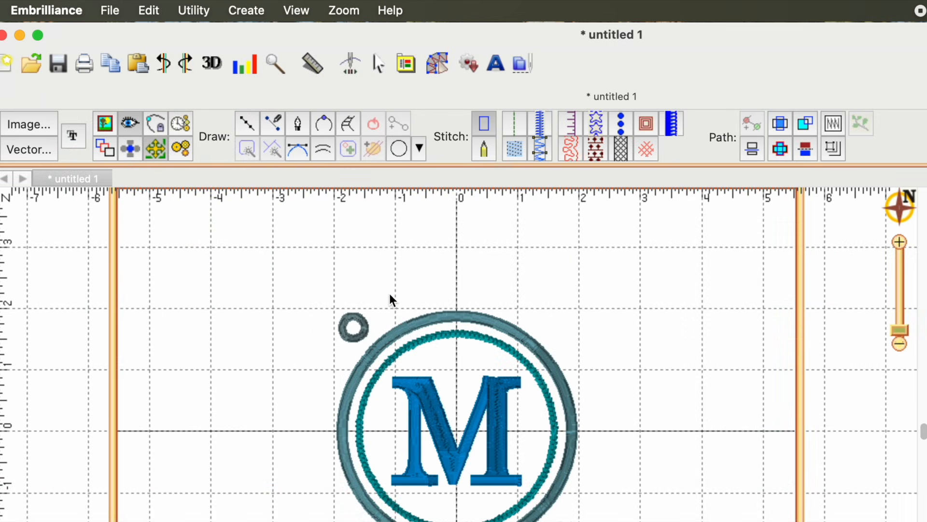
# Centre the small gray satin eyelet in the hoop
pyautogui.click(367, 332)
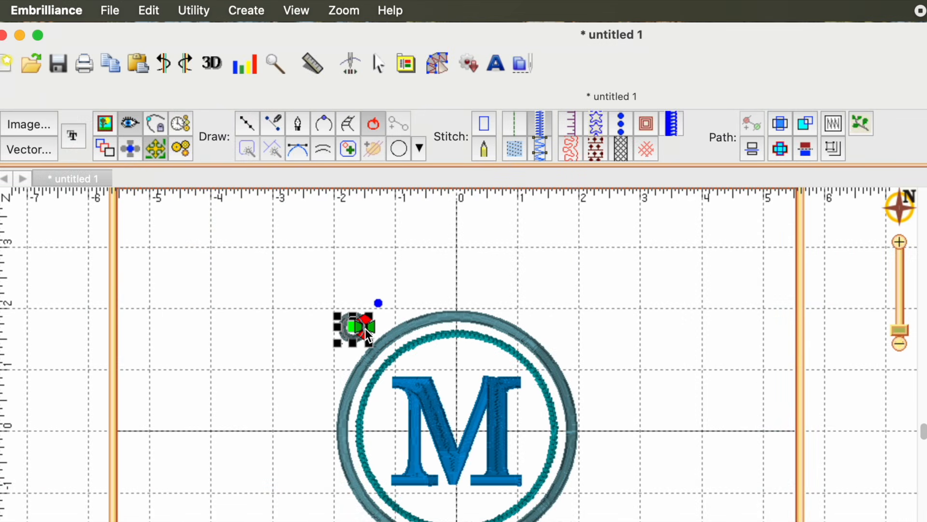
pyautogui.click(193, 11)
pyautogui.click(200, 38)
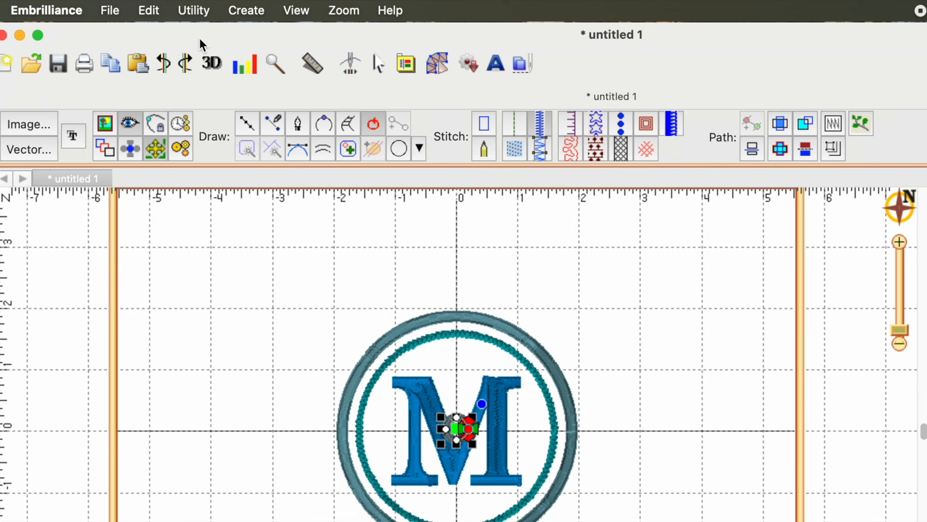
# Nudge the eyelet straight up from the hoop centre until it overlaps the top of the chain-stitch ring above the M
pyautogui.press('Up')
pyautogui.press('Up')
pyautogui.press('Up')
pyautogui.press('Up')
pyautogui.press('Up')
pyautogui.press('Up')
pyautogui.press('Up')
pyautogui.press('Up')
pyautogui.press('Up')
pyautogui.press('Up')
pyautogui.press('Up')
pyautogui.press('Up')
pyautogui.press('Up')
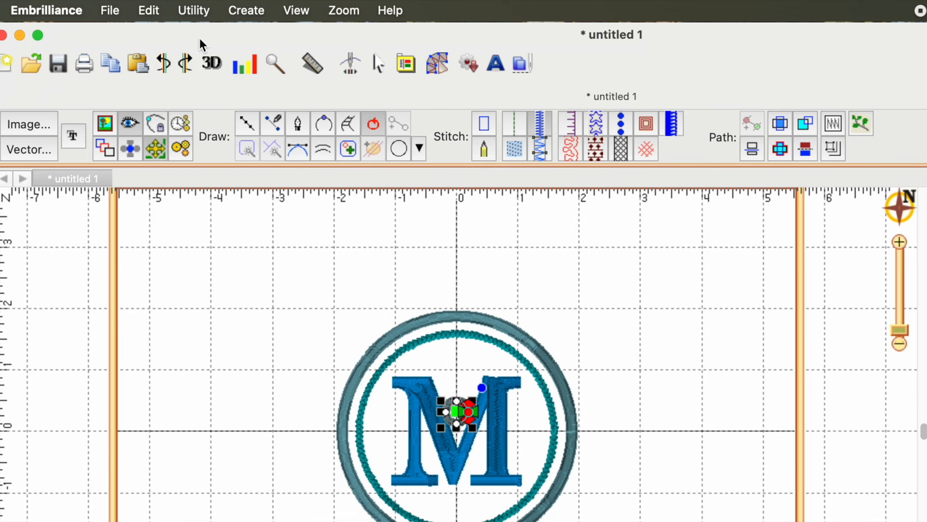
pyautogui.press('Up')
pyautogui.press('Up')
pyautogui.press('Up')
pyautogui.press('Up')
pyautogui.press('Up')
pyautogui.press('Up')
pyautogui.press('Up')
pyautogui.press('Up')
pyautogui.press('Up')
pyautogui.press('Up')
pyautogui.press('Up')
pyautogui.press('Up')
pyautogui.press('Up')
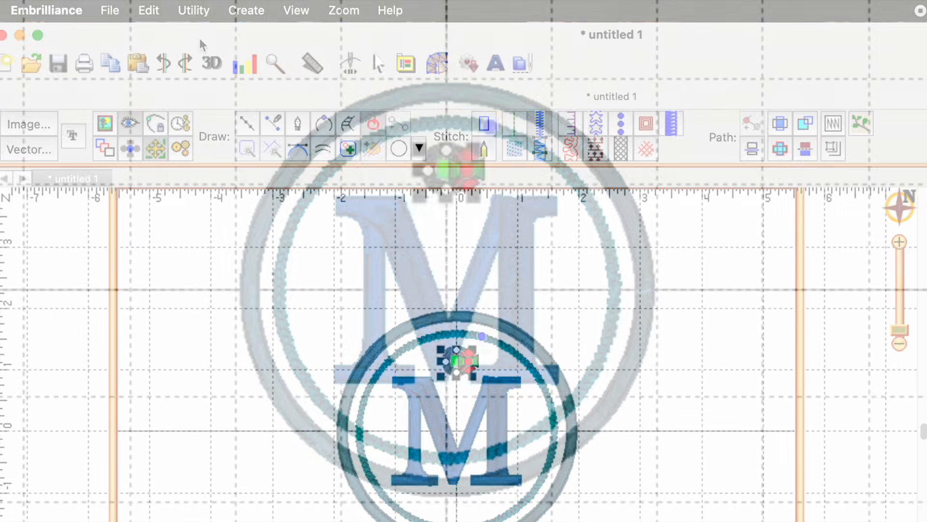
pyautogui.press('Up')
pyautogui.press('Up')
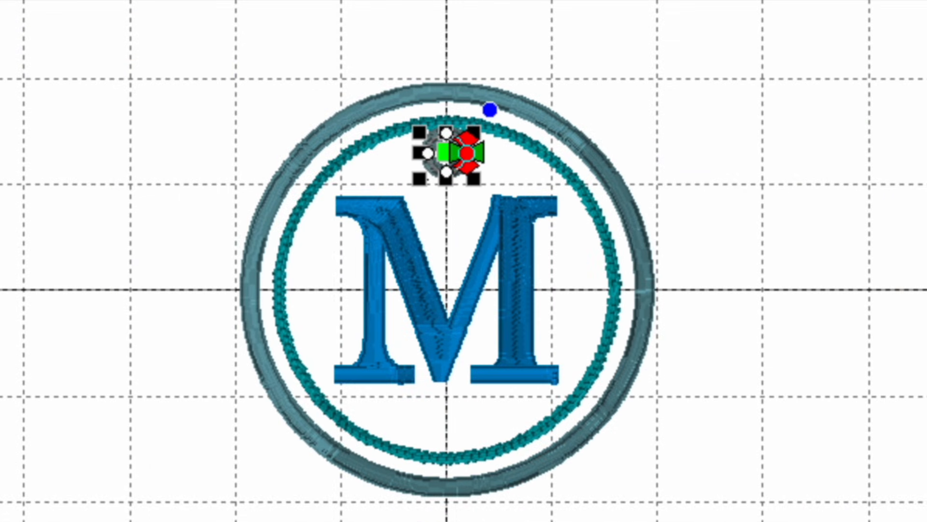
pyautogui.press('Up')
pyautogui.press('Up')
pyautogui.press('Up')
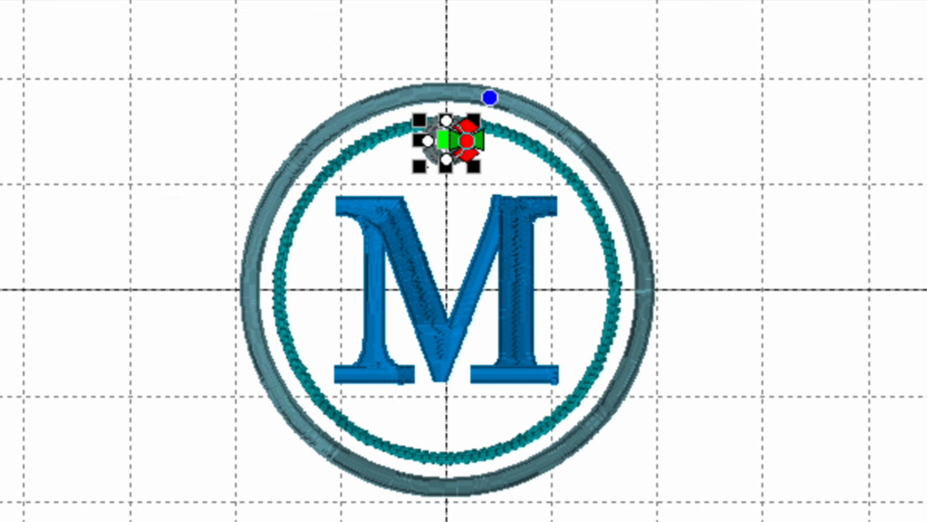
pyautogui.press('Escape')
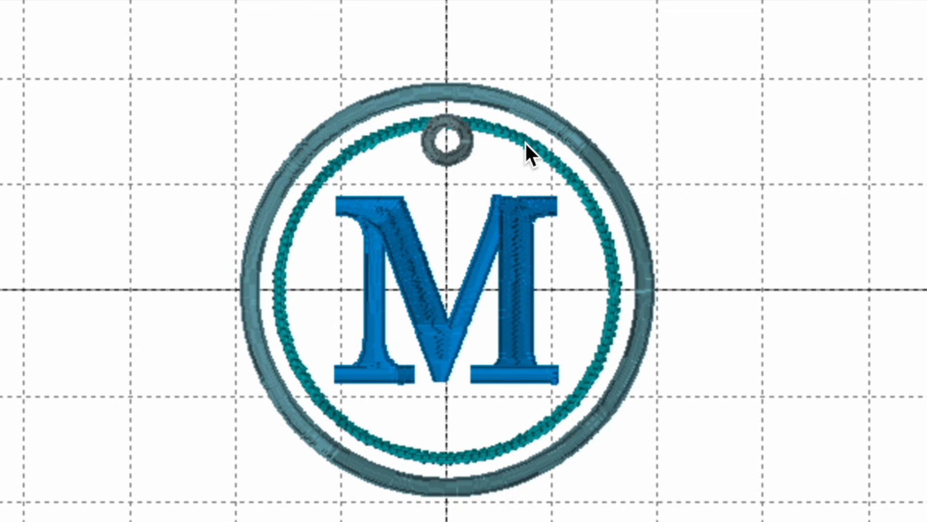
# Try the eyelet slightly higher, with the chain-stitch ring running across its hole
pyautogui.click(450, 158)
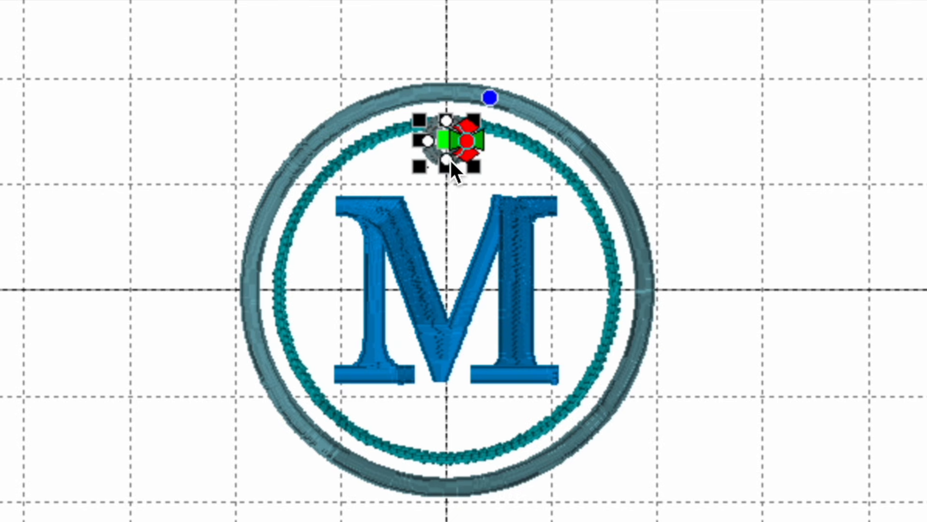
pyautogui.press('Up')
pyautogui.press('Up')
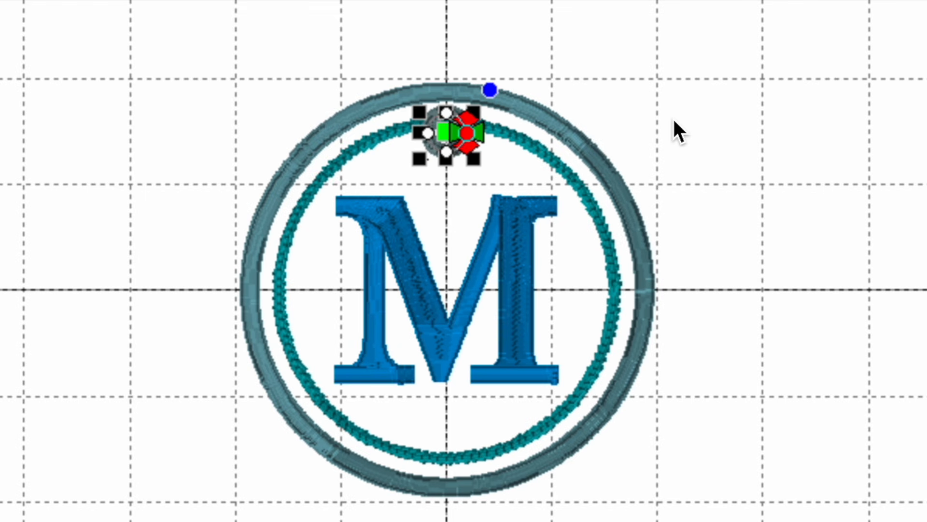
pyautogui.click(701, 119)
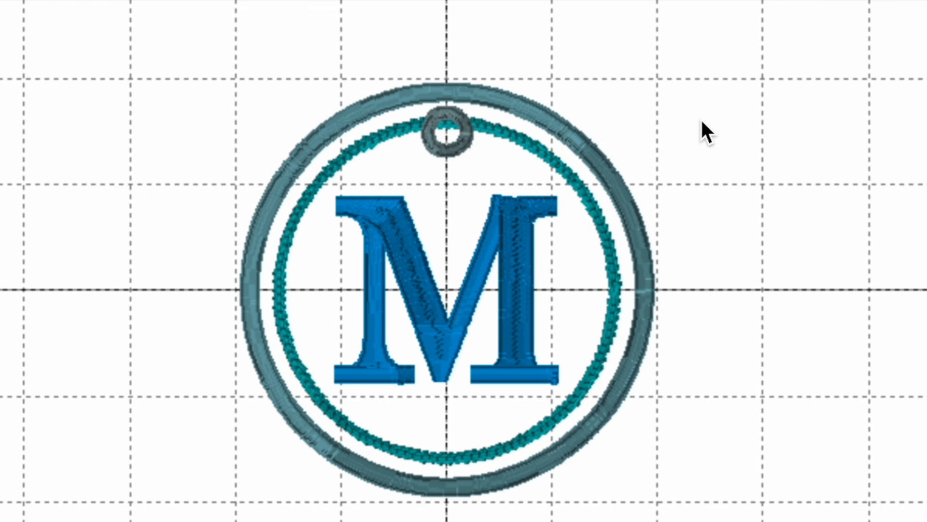
# Try the eyelet lower, clear of the chain-stitch ring, and nudge it back up to overlap the ring's top
pyautogui.click(447, 148)
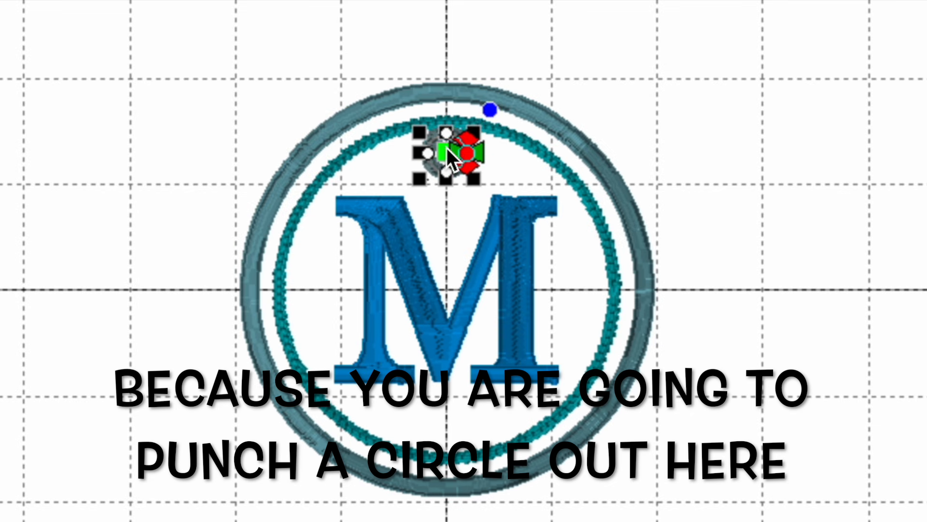
pyautogui.click(669, 97)
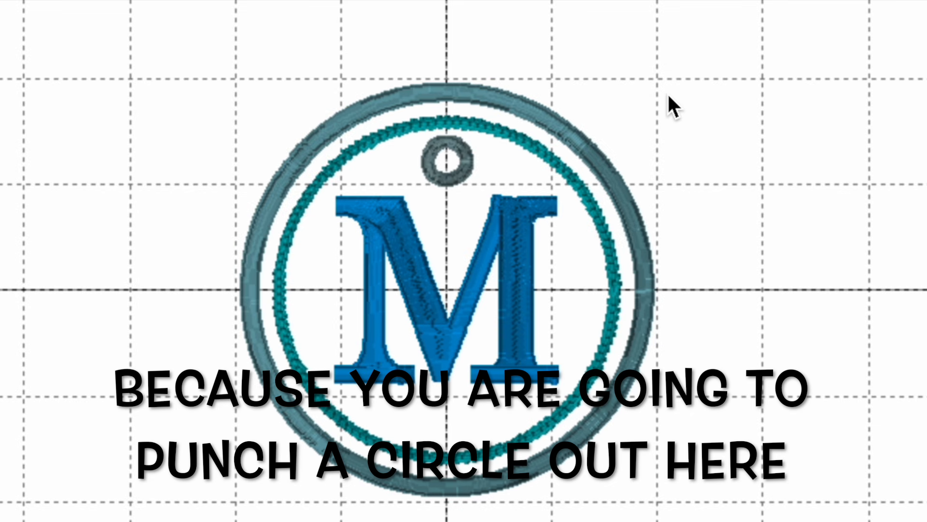
pyautogui.click(460, 179)
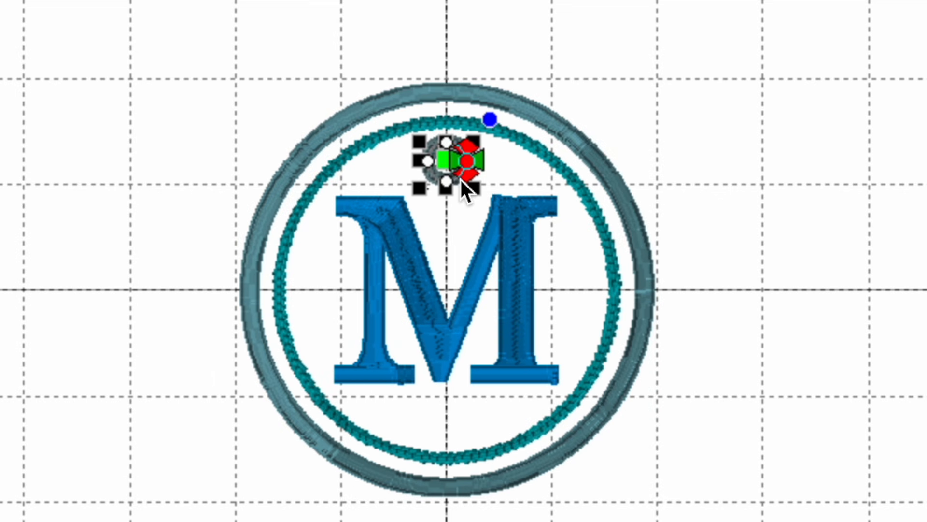
pyautogui.press('Up')
pyautogui.press('Up')
pyautogui.press('Up')
pyautogui.press('Up')
pyautogui.press('Up')
pyautogui.click(629, 115)
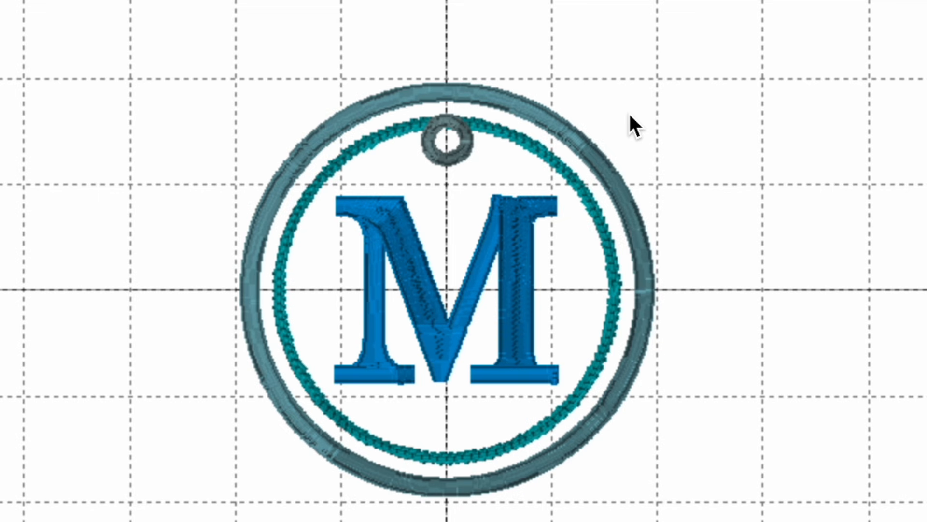
# Start the stitch simulator for the whole design including the eyelet
pyautogui.click(446, 159)
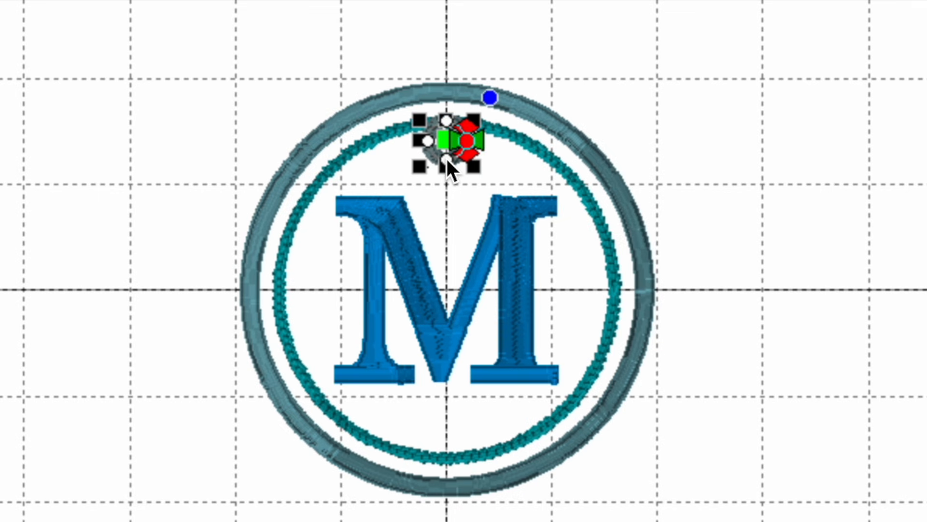
pyautogui.click(715, 61)
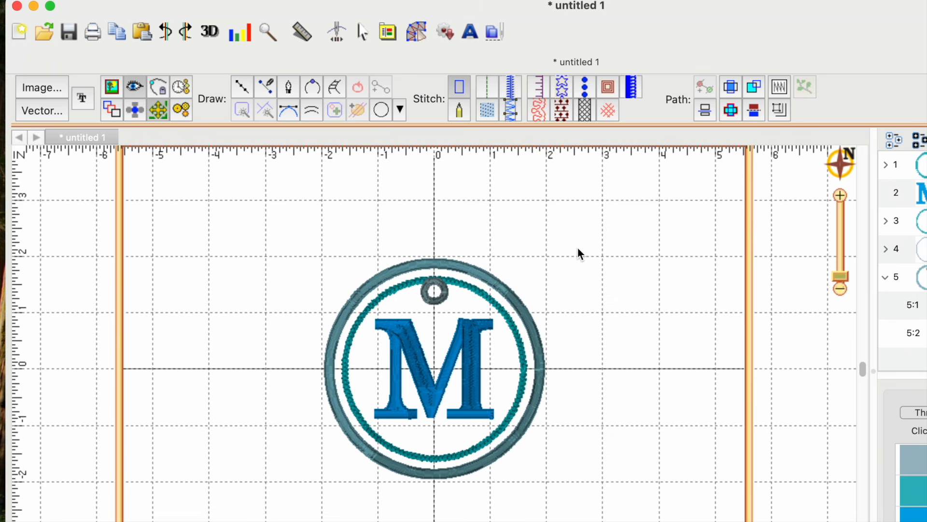
pyautogui.click(337, 32)
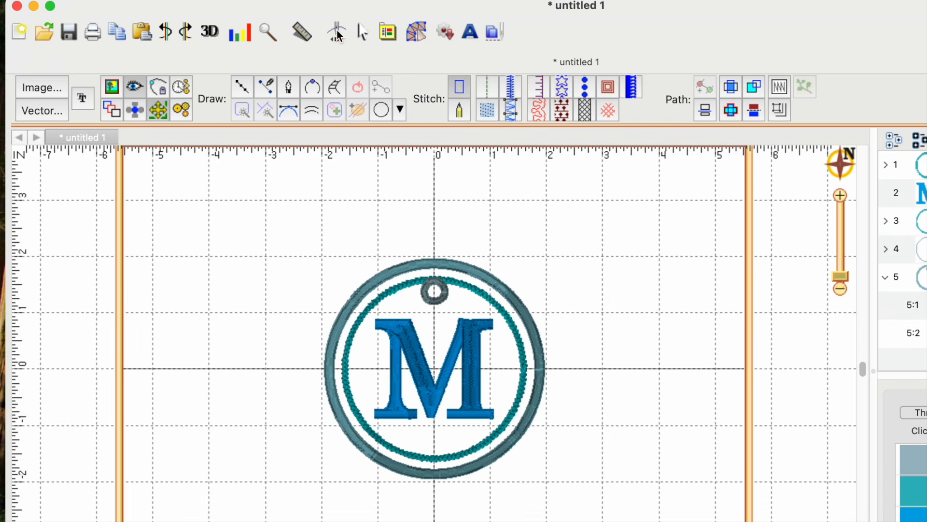